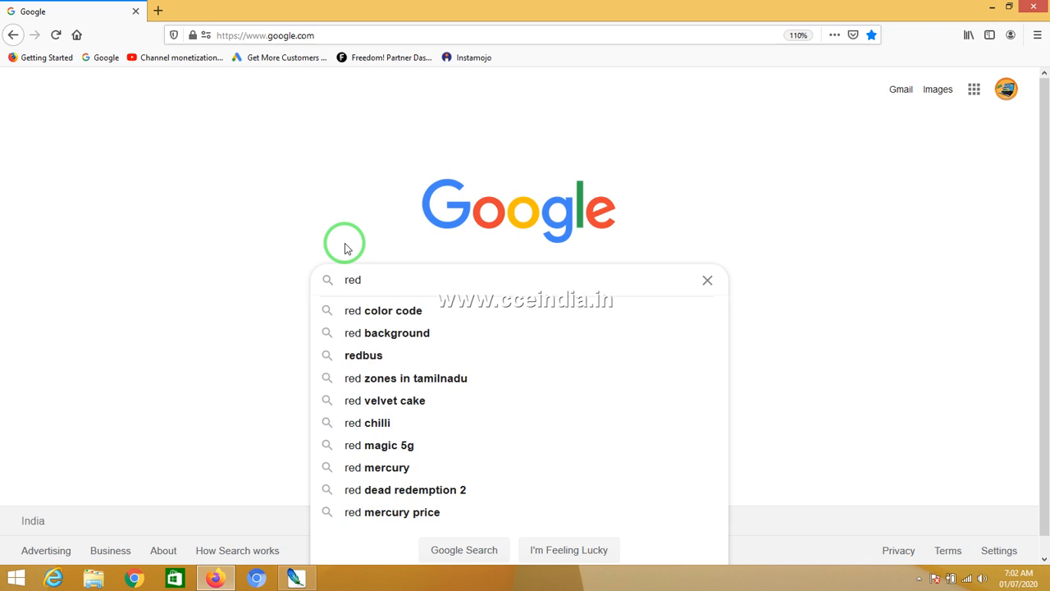
Search Google for "red eyes images"
text(s)
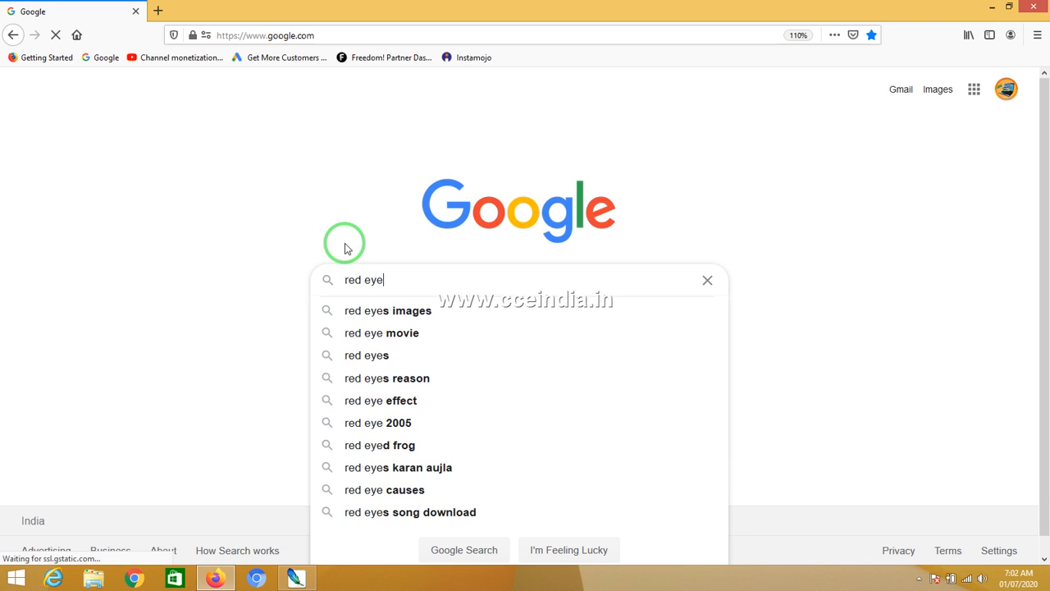
key(Down)
key(Return)
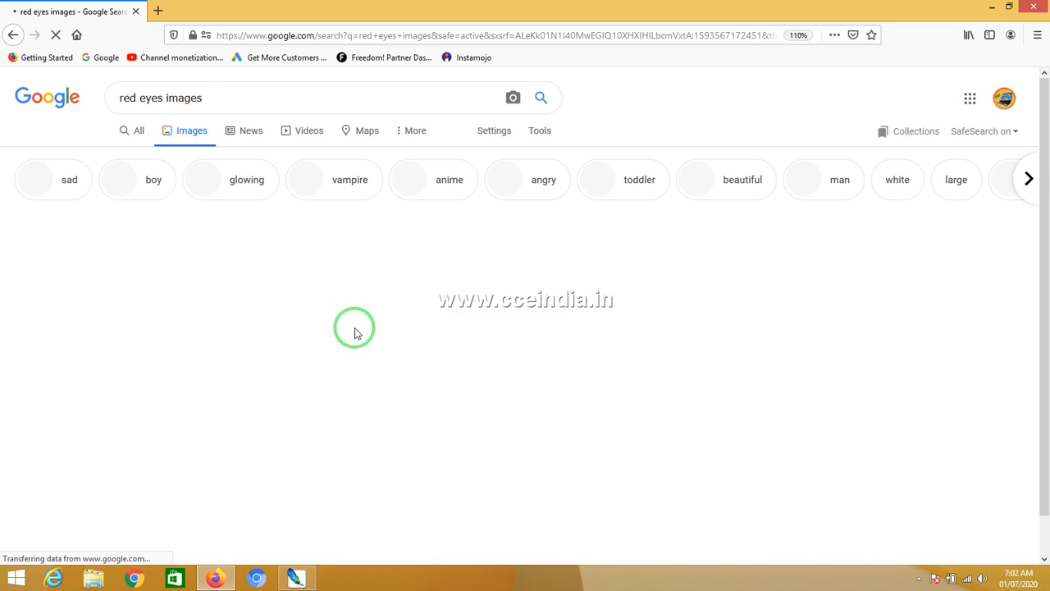
Save Wikipedia's Red-eye effect picture as the JPEG image 1200px-BoldRedEye in the Youtube folder on drive E
click(174, 281)
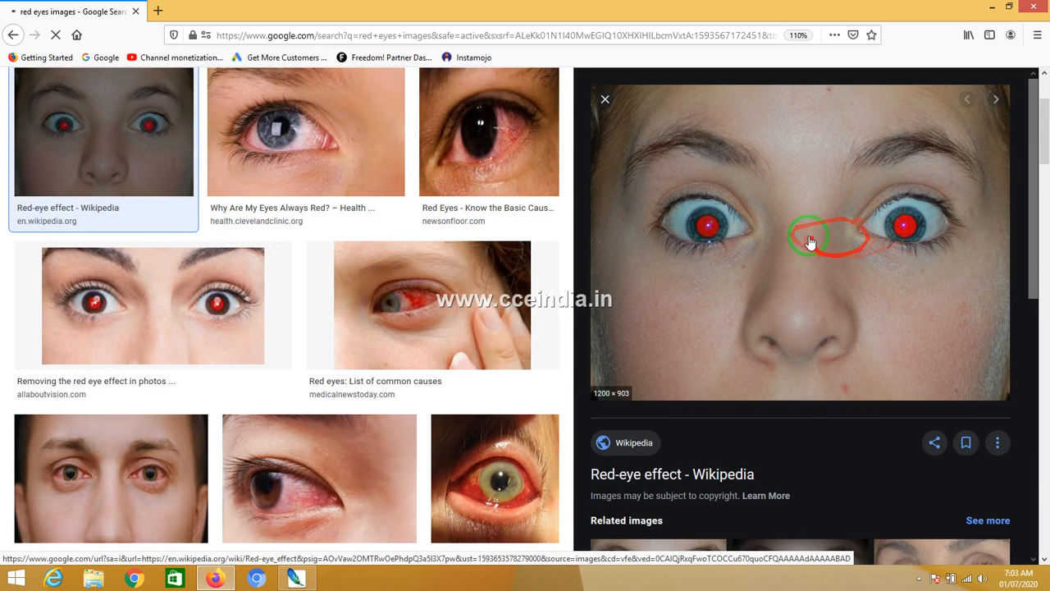
right_click(809, 236)
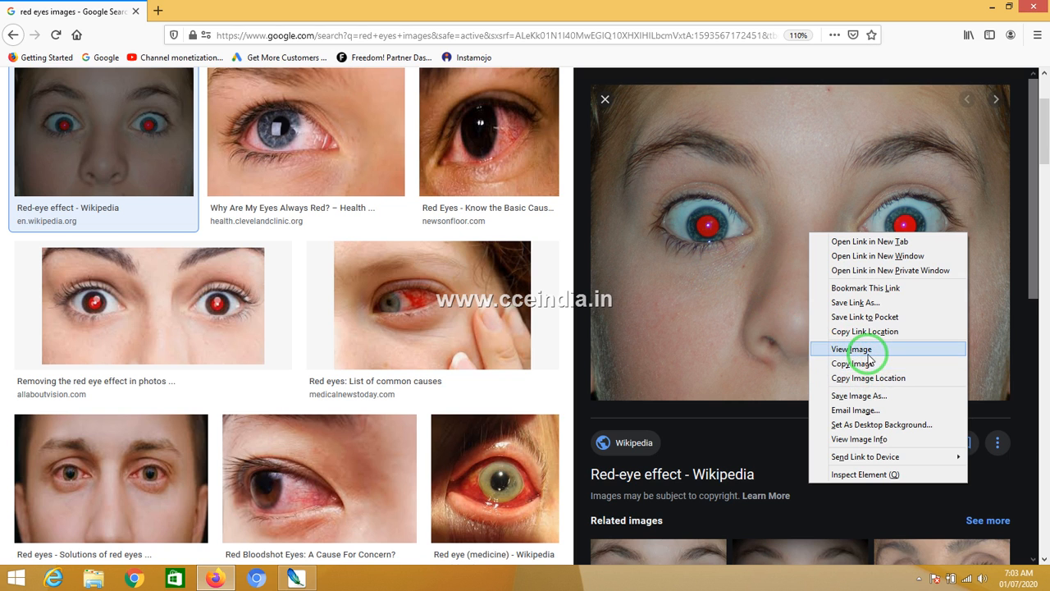
click(869, 396)
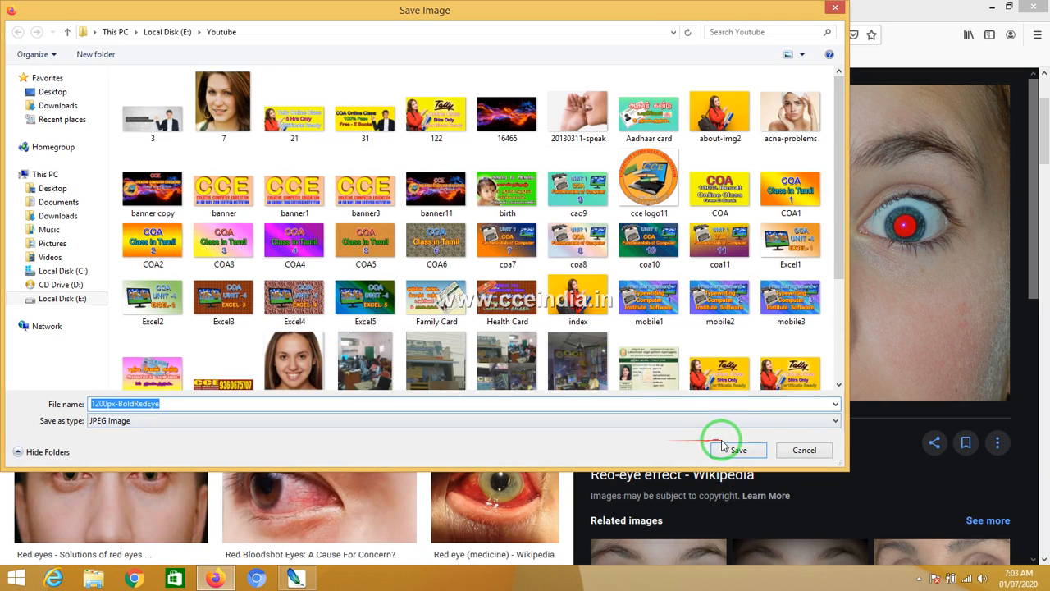
click(726, 446)
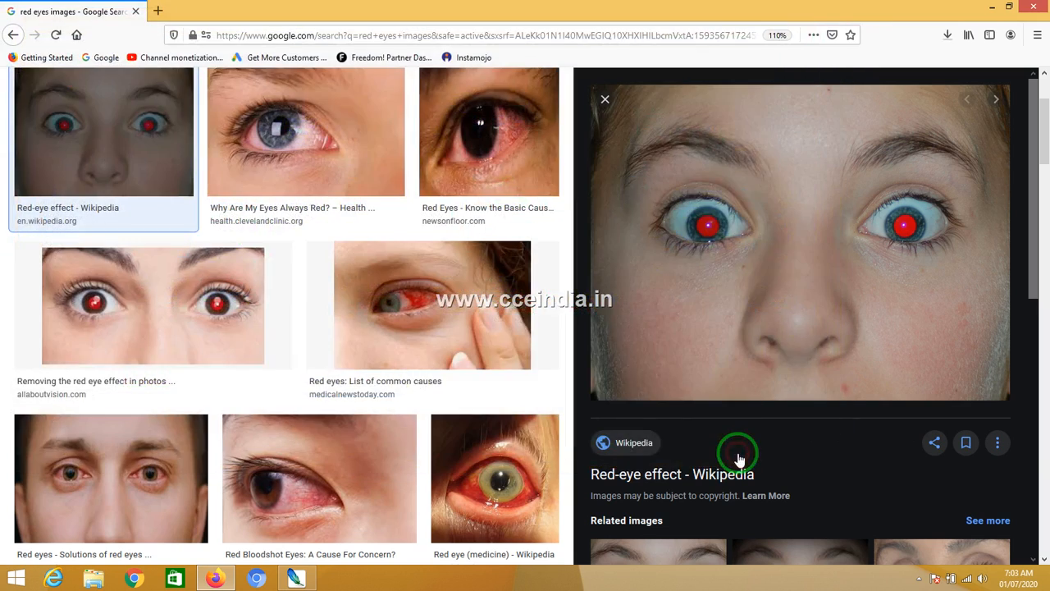
Switch to Photoshop and browse for a file to open in the Youtube folder on Local Disk (E:)
click(300, 578)
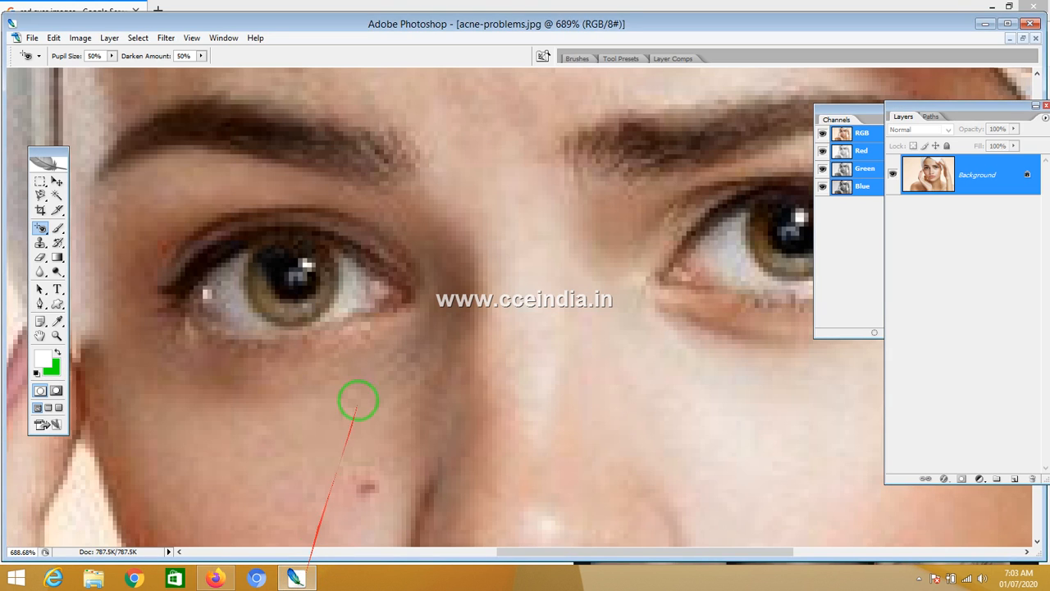
key(ctrl+o)
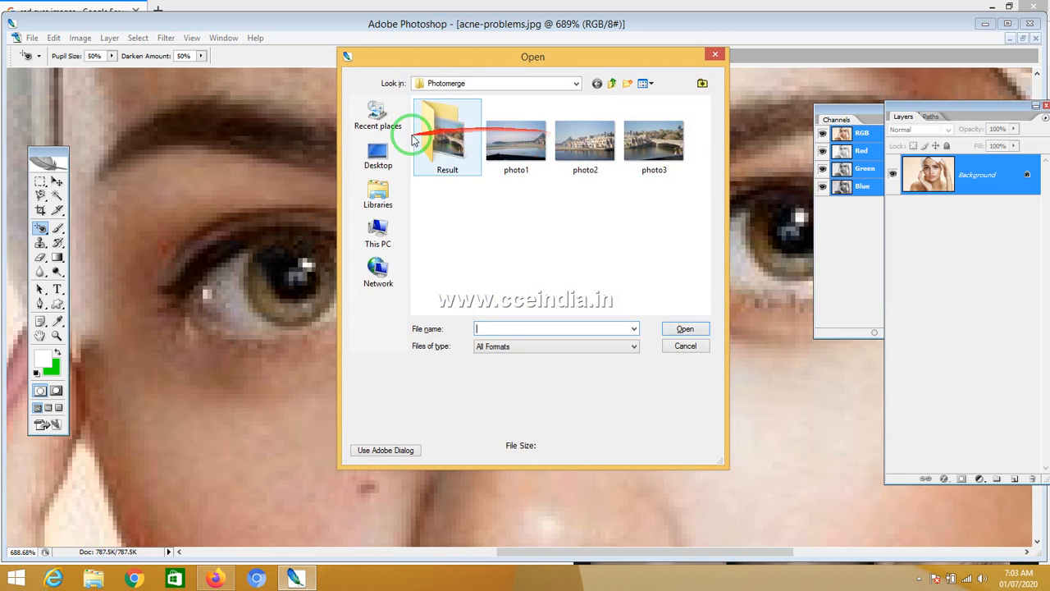
click(379, 234)
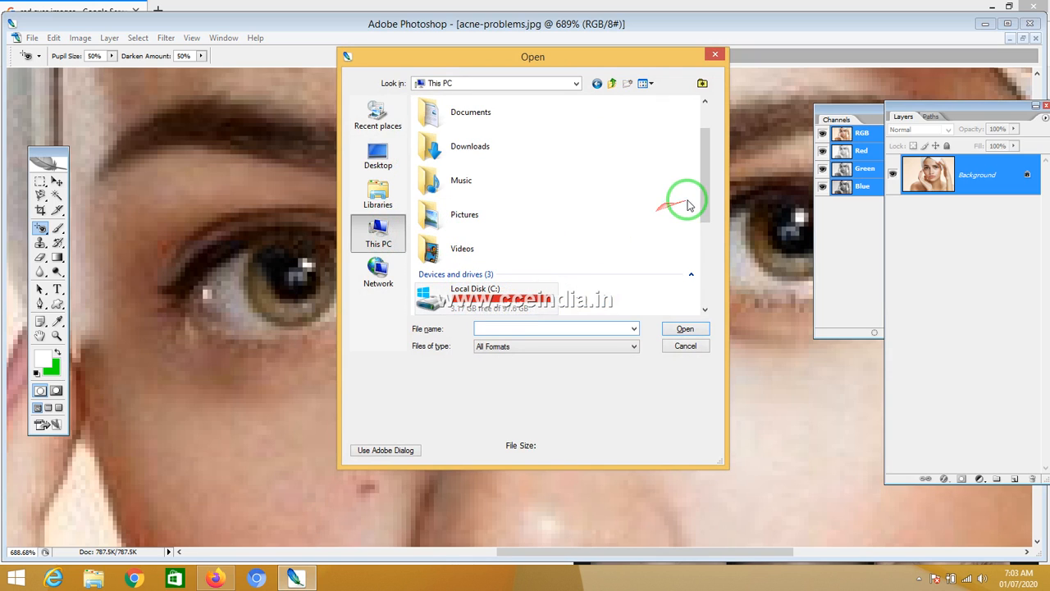
drag(702, 194, 709, 282)
double_click(460, 176)
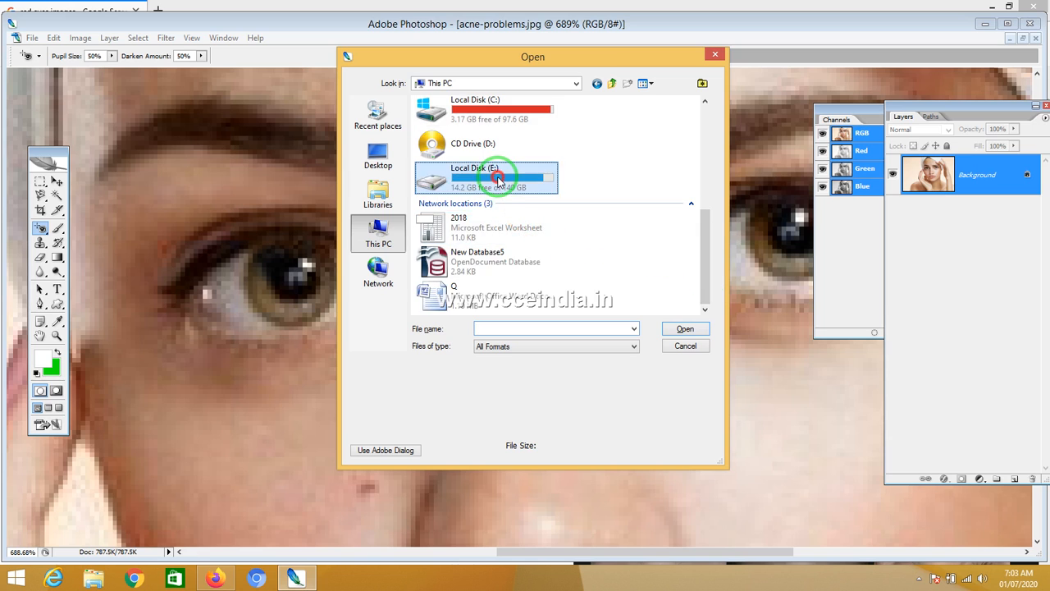
click(456, 193)
scroll(445, 188, down, 10)
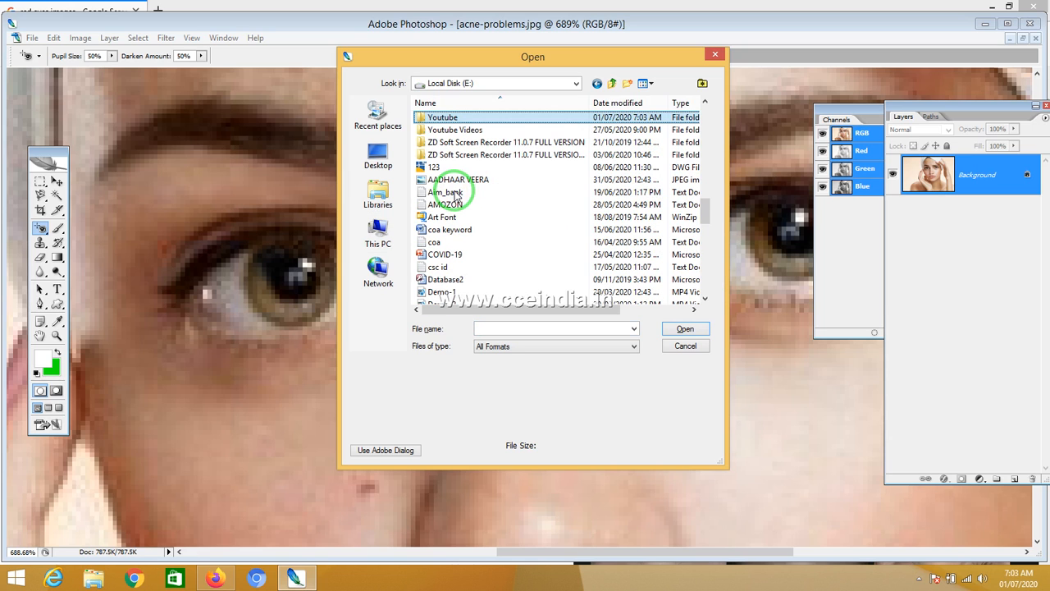
click(444, 118)
double_click(448, 119)
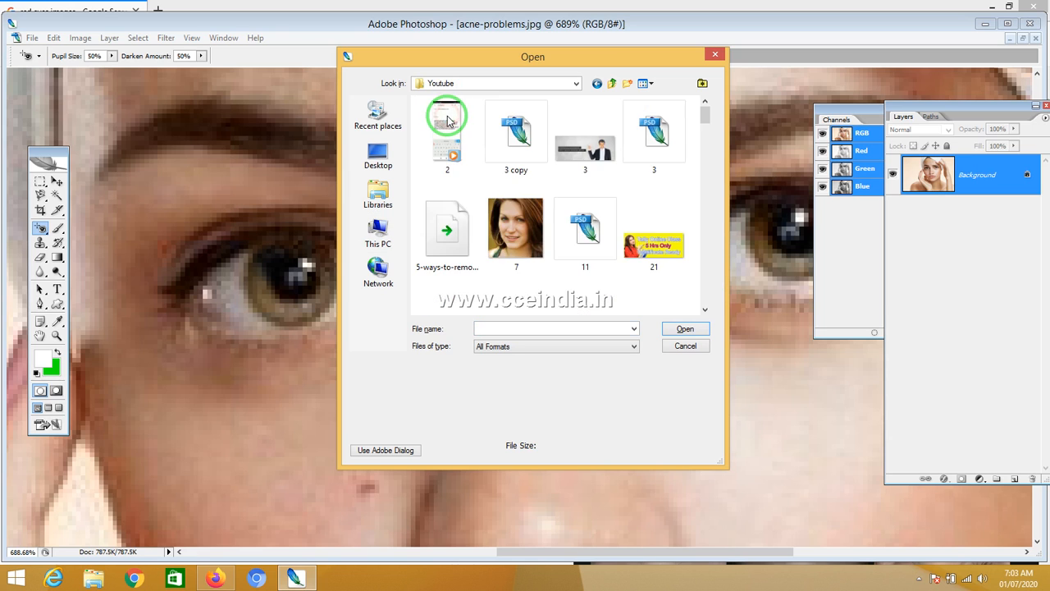
Open 1200px-BoldRedEye.JPG from the Youtube folder, leaving its missing color profile as is
click(510, 225)
key(r)
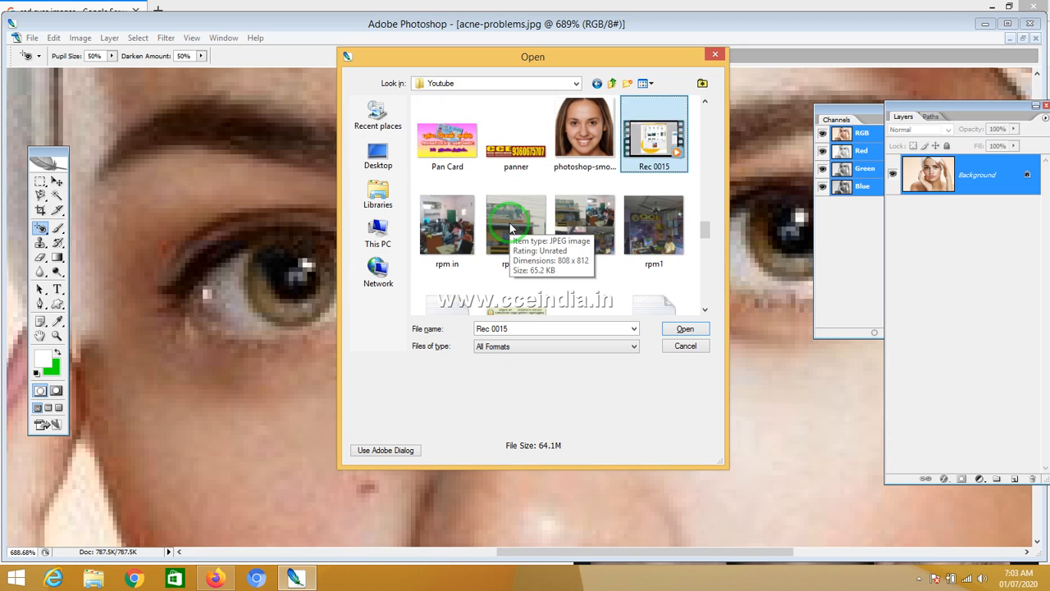
key(r)
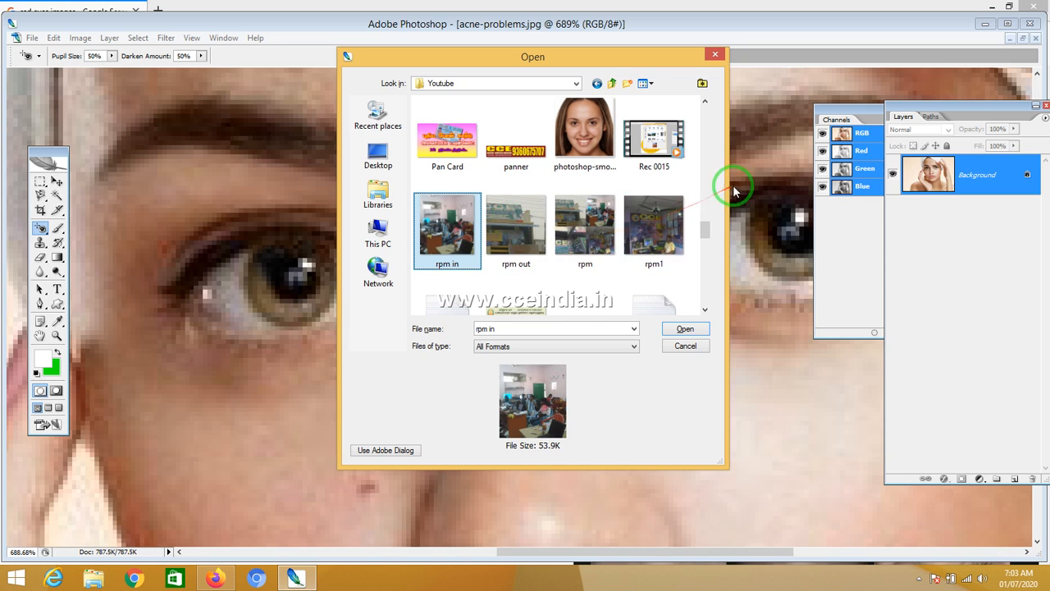
drag(710, 227, 697, 141)
double_click(465, 125)
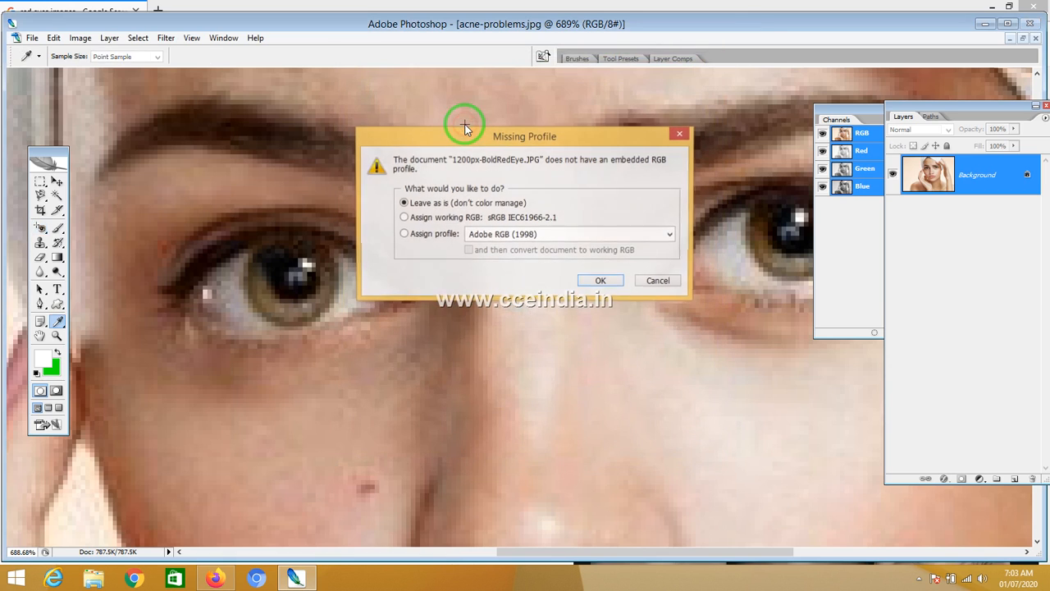
click(601, 281)
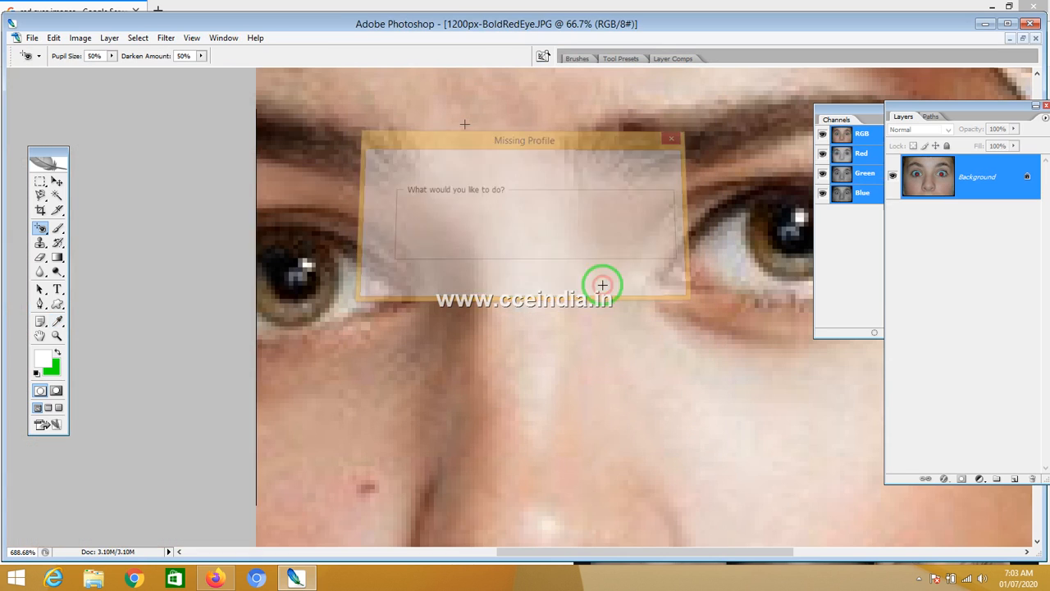
Remove the red from both pupils in the face photo with the Red Eye tool
mouse_move(385, 283)
mouse_down()
mouse_move(316, 273)
mouse_move(393, 285)
mouse_up()
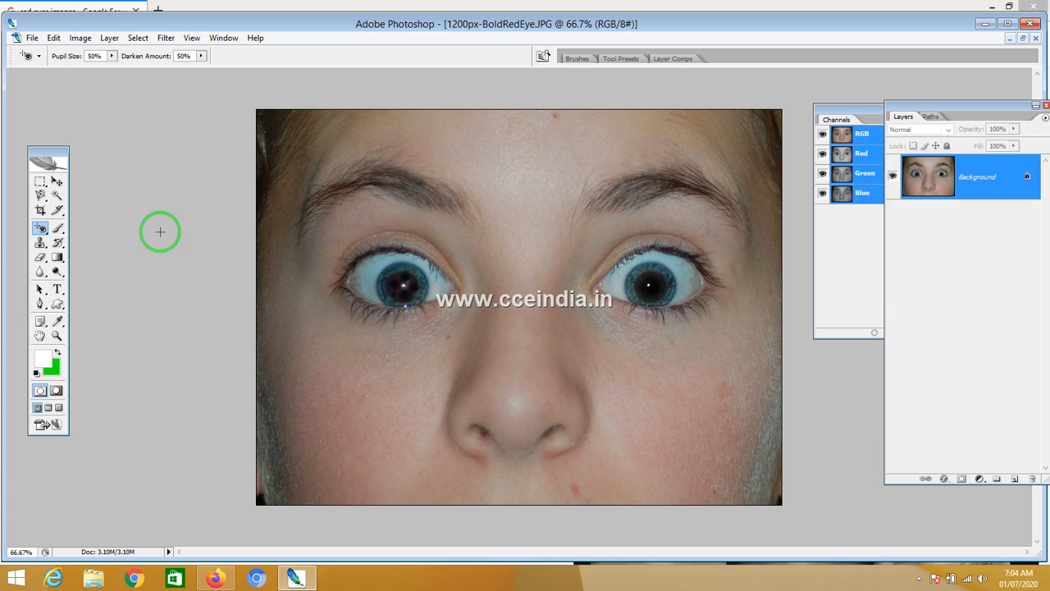
click(41, 229)
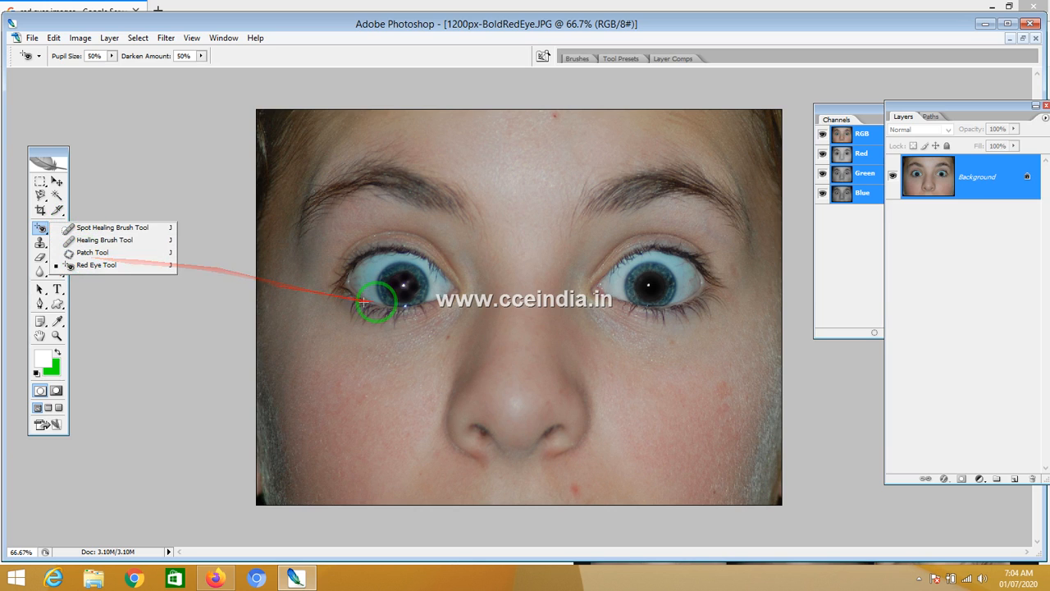
click(505, 318)
drag(506, 318, 499, 336)
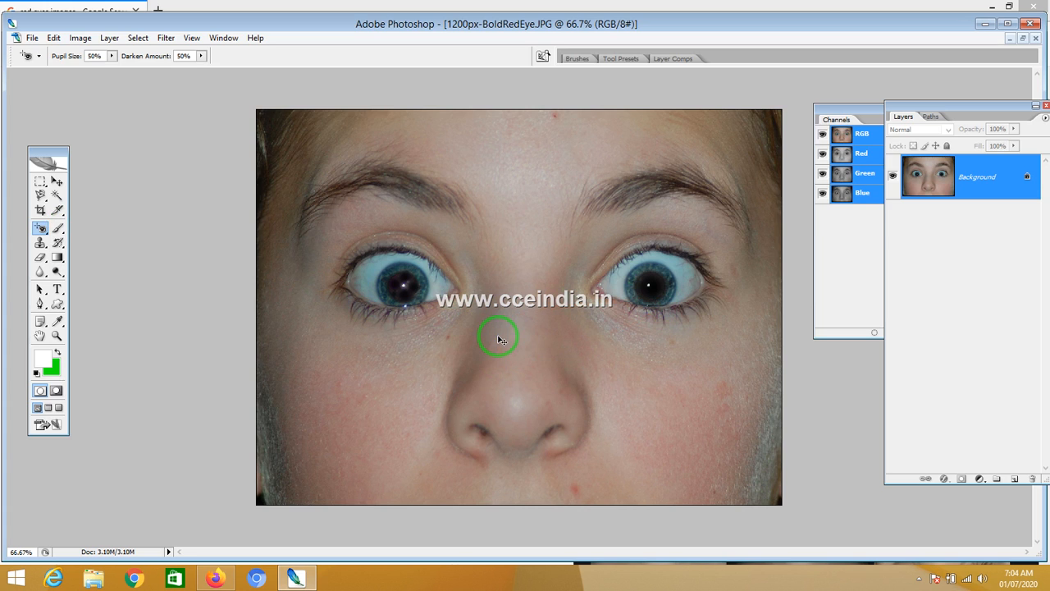
Switch past the Ducky.tif document to Old Image.jpg and maximize its window
key(ctrl+Tab)
key(ctrl+Tab)
key(shift+Tab)
key(shift+Tab)
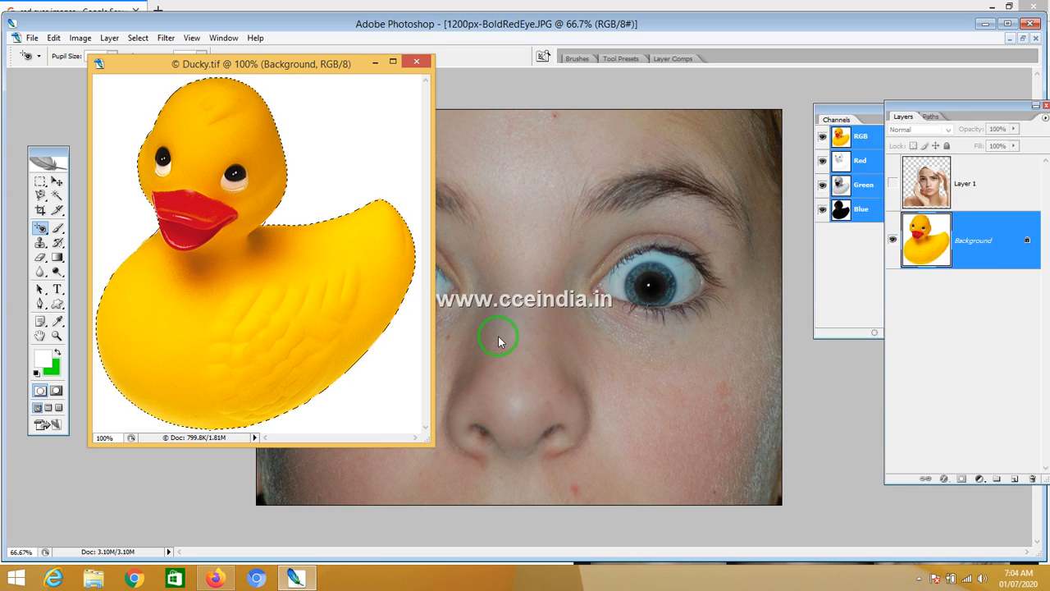
key(shift+Tab)
key(shift+Tab)
key(ctrl+Tab)
drag(498, 336, 476, 117)
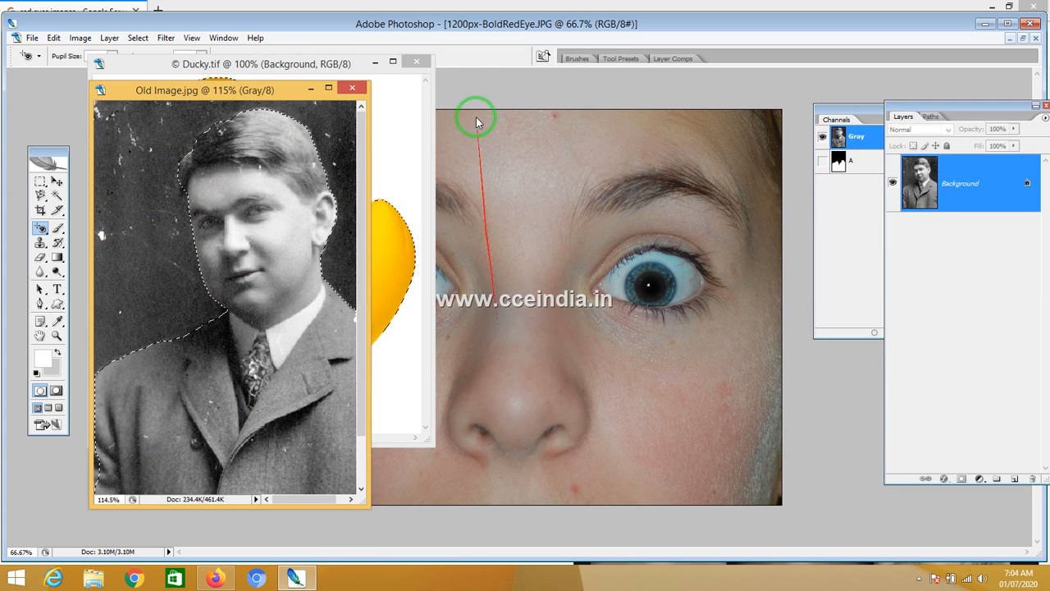
click(328, 88)
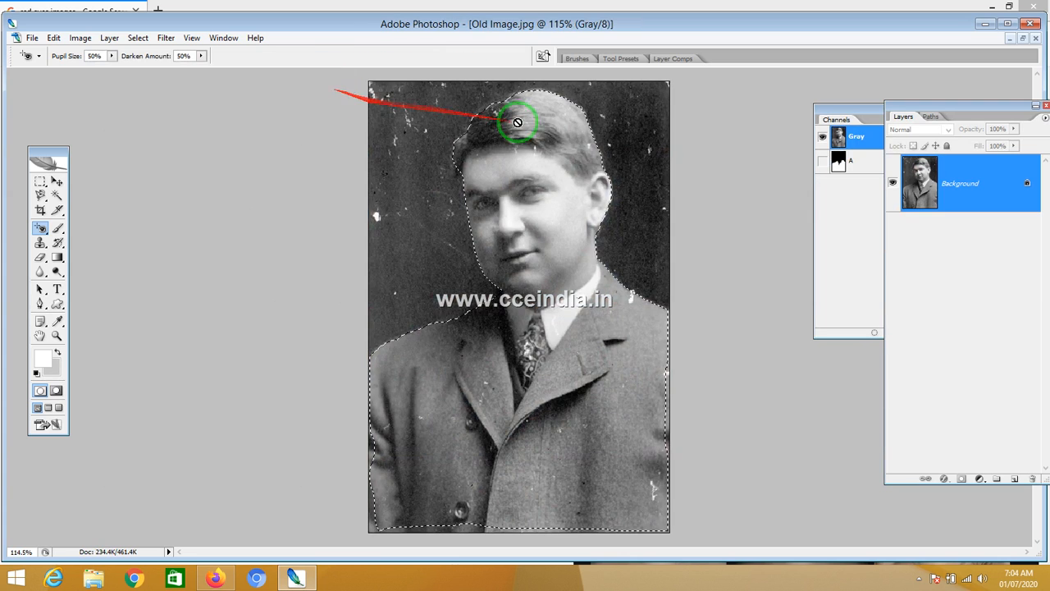
Try the Red Eye tool on the dark background of Old Image.jpg, and clear the selection around the man
key(ctrl+plus)
key(ctrl+plus)
key(ctrl+plus)
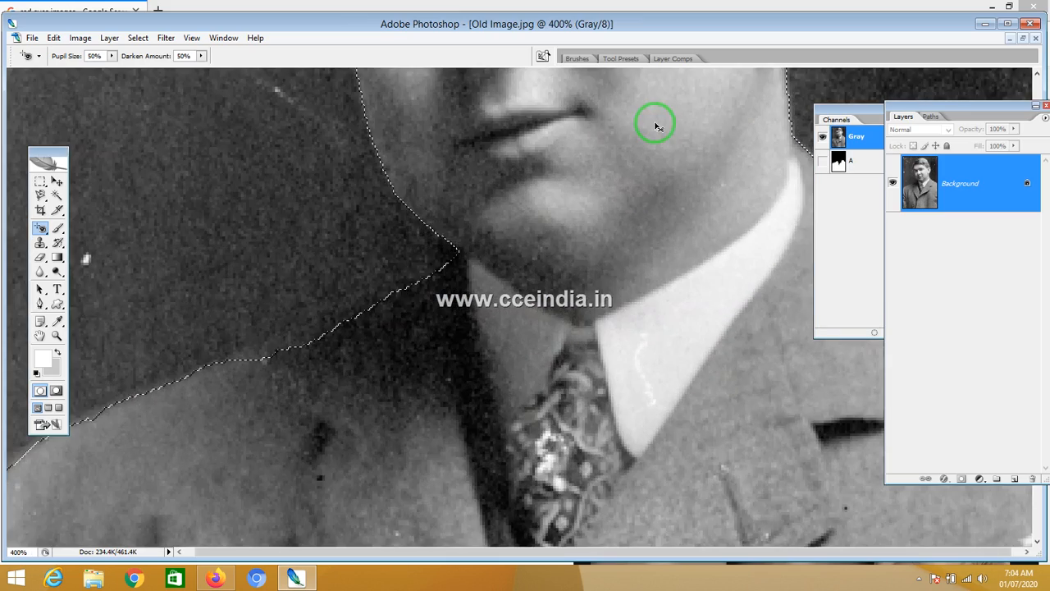
key(ctrl+minus)
key(ctrl+minus)
key(ctrl+minus)
key(ctrl+minus)
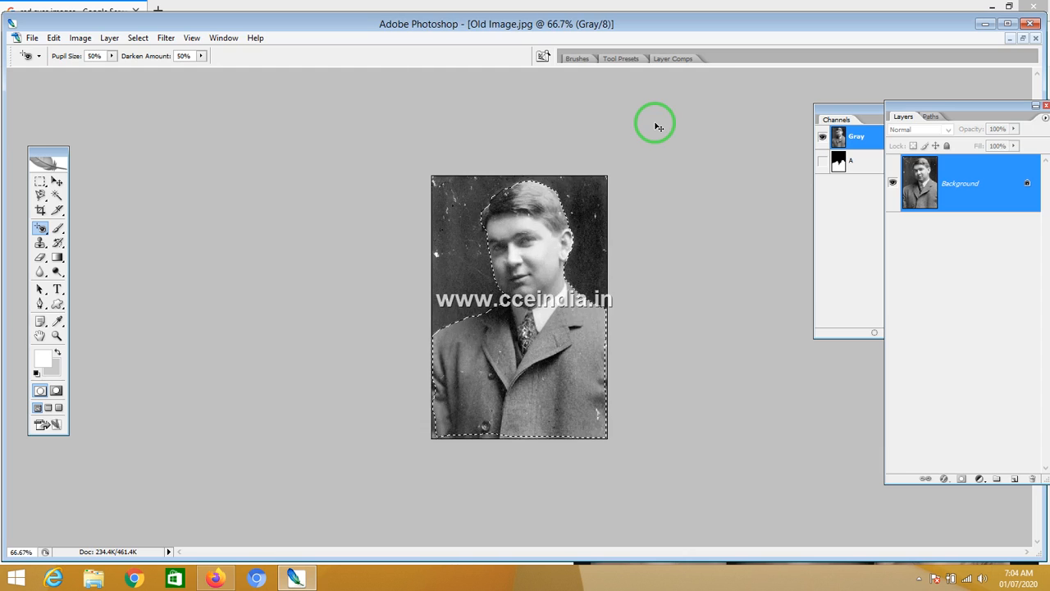
key(ctrl+plus)
key(ctrl+plus)
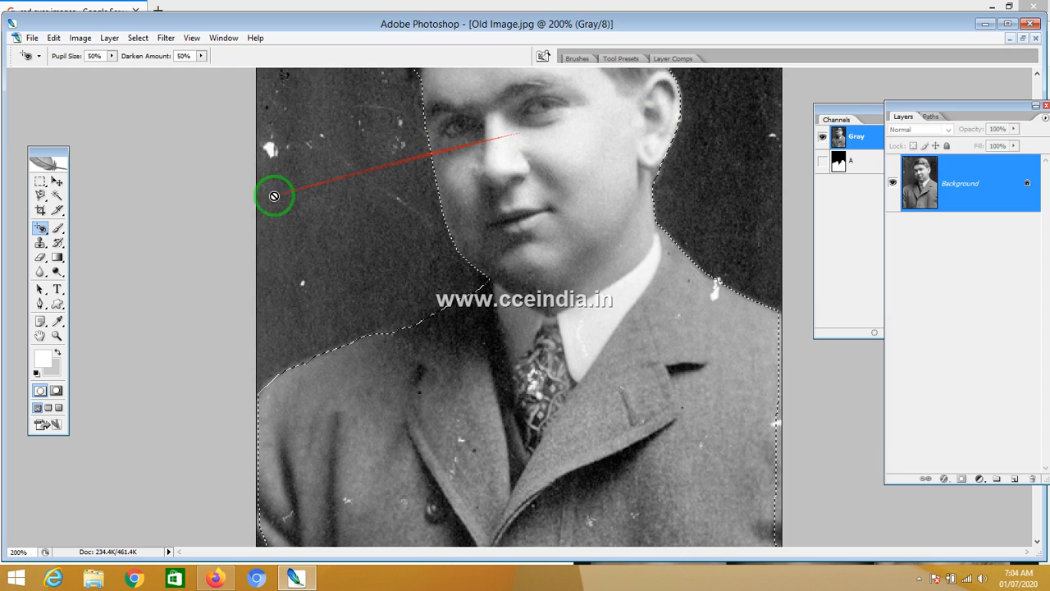
click(41, 229)
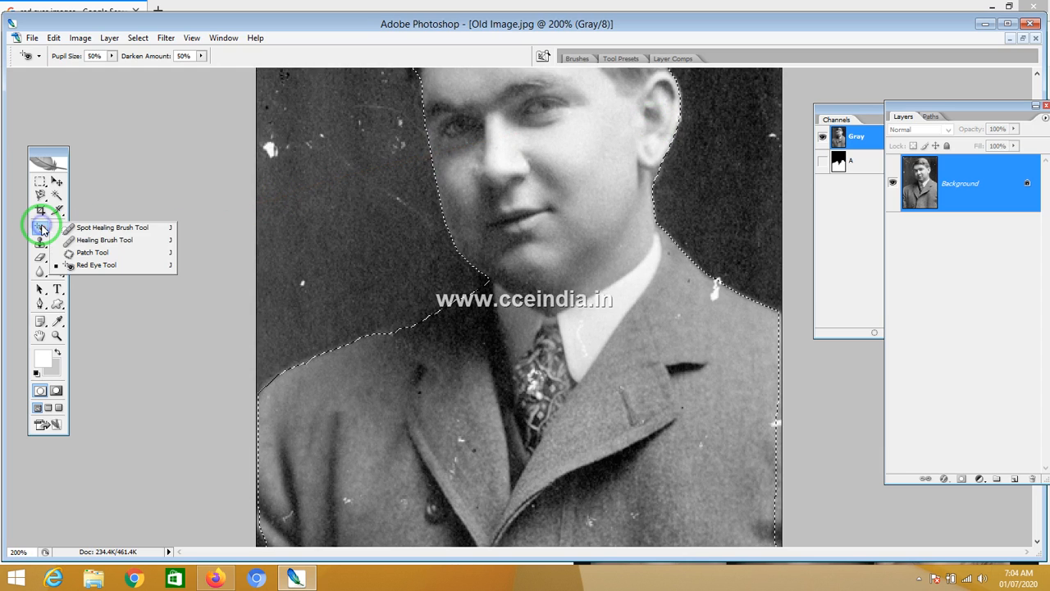
click(316, 281)
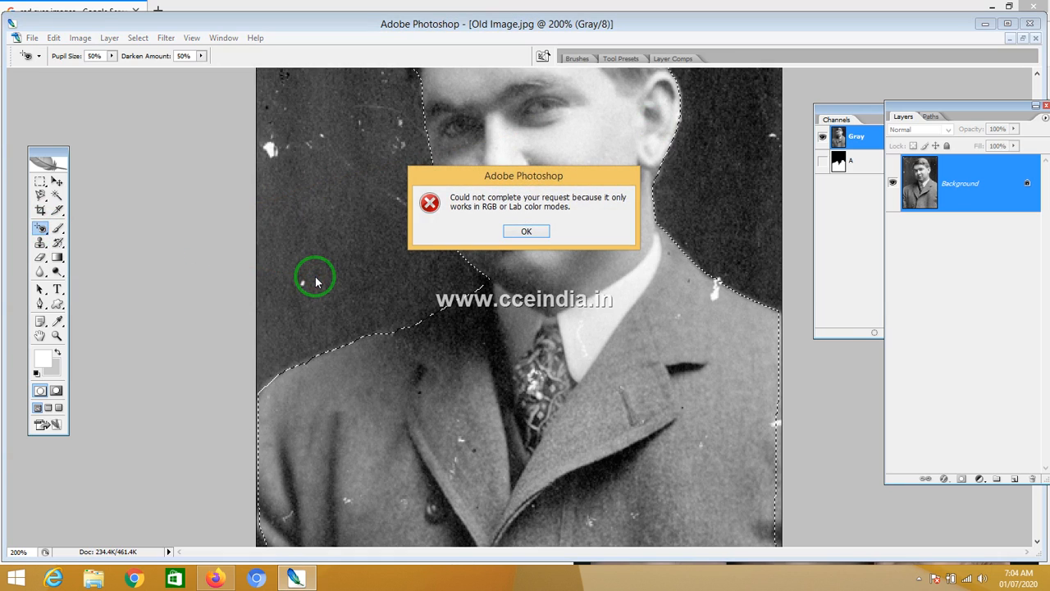
key(Return)
key(ctrl+d)
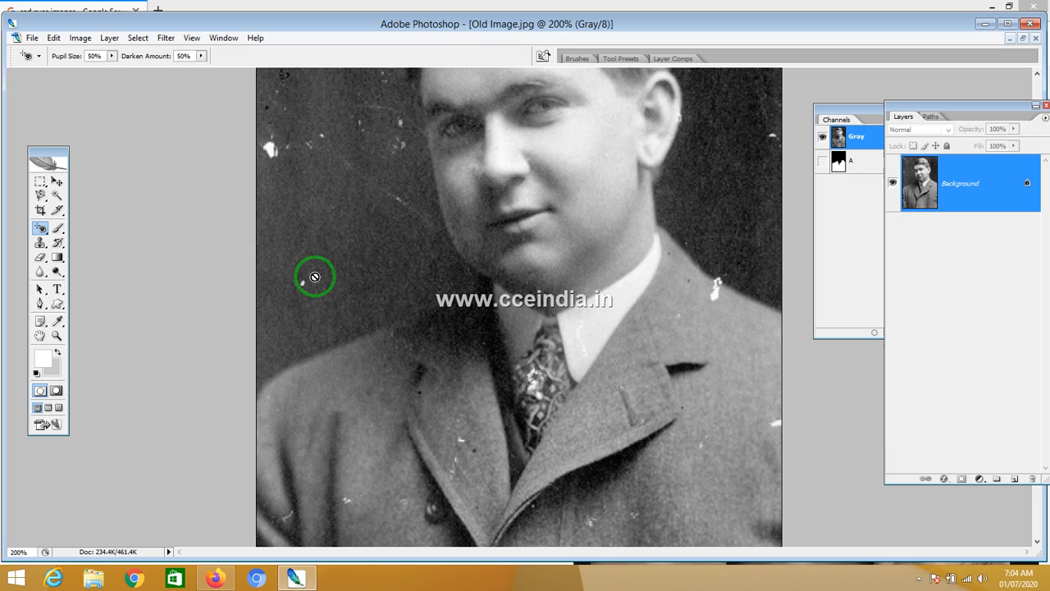
Patch the white spots on the coat's edge, shoulder, lapel and lower front with clean fabric using the Patch tool in Source mode
click(41, 228)
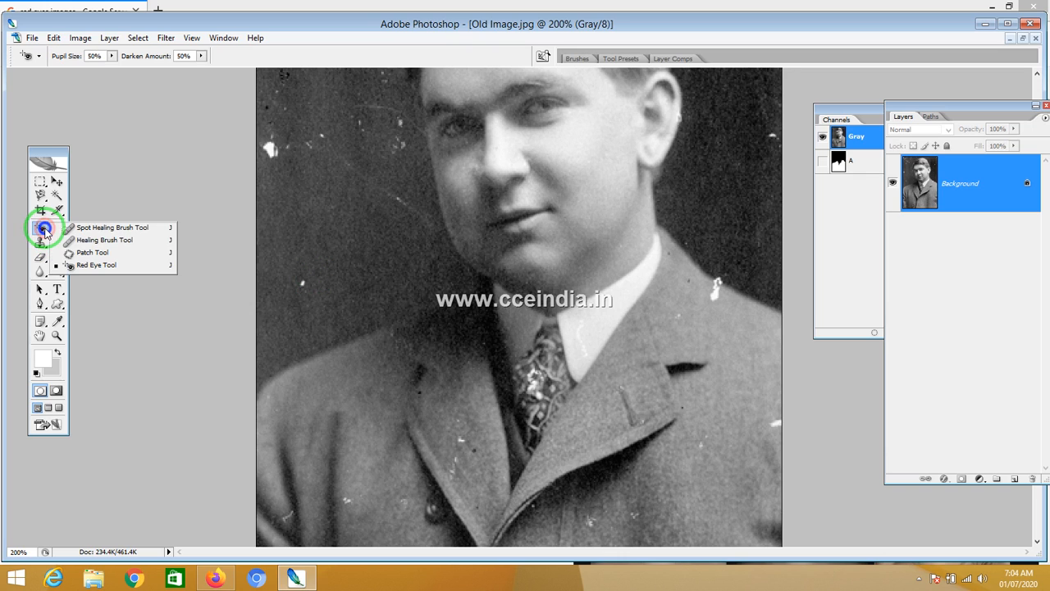
click(92, 253)
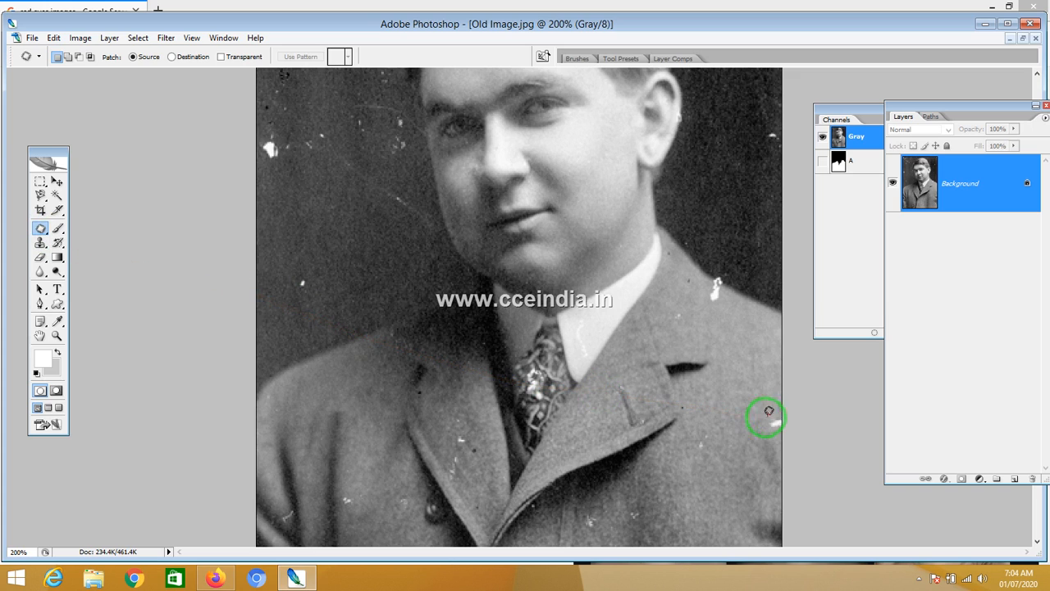
mouse_move(765, 418)
mouse_down()
mouse_move(805, 402)
mouse_move(802, 435)
mouse_move(777, 443)
mouse_up()
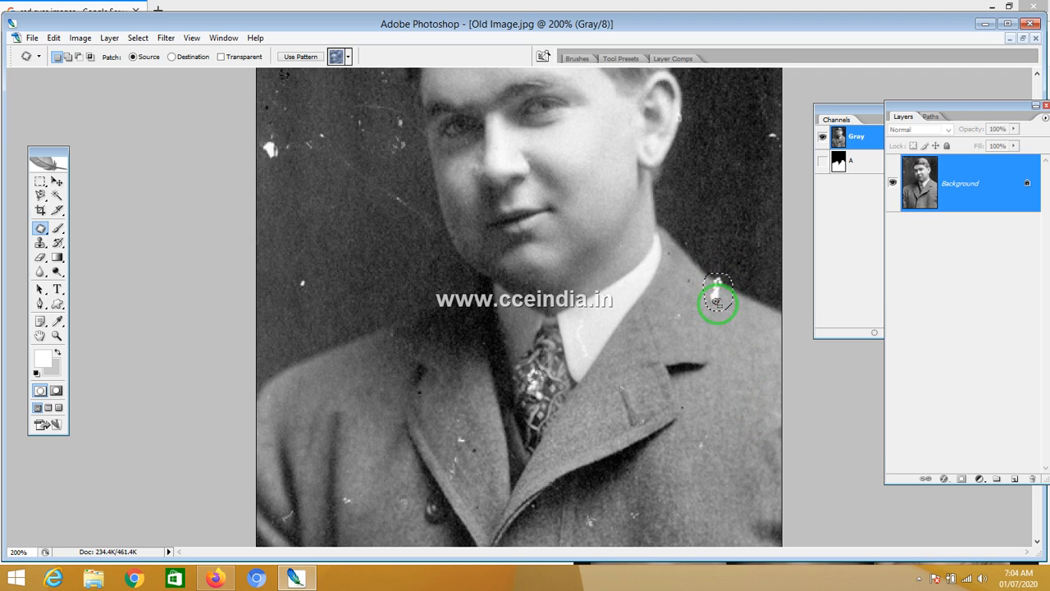
drag(717, 302, 731, 306)
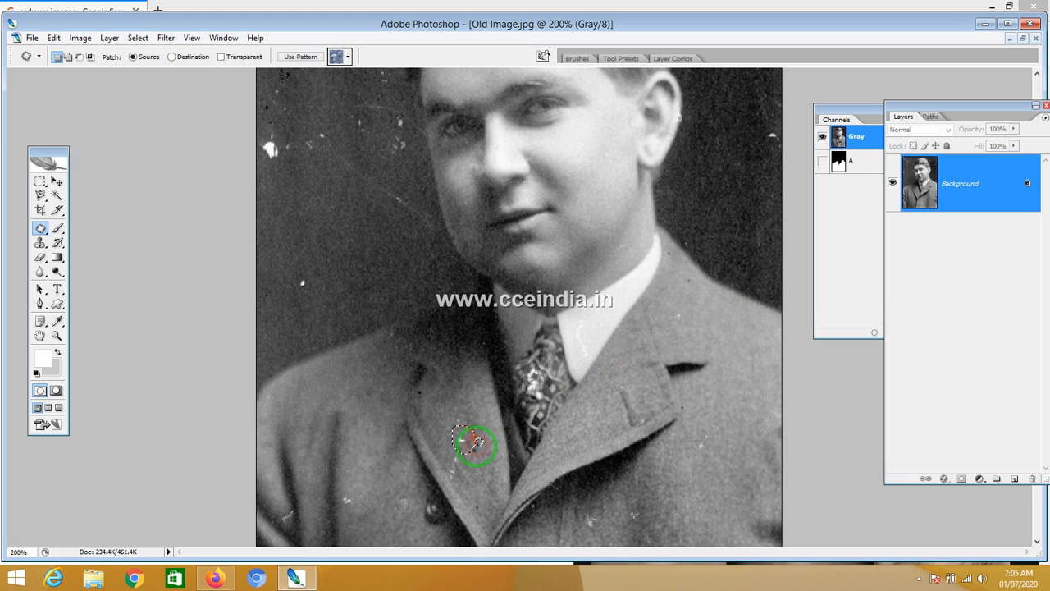
drag(466, 419, 361, 505)
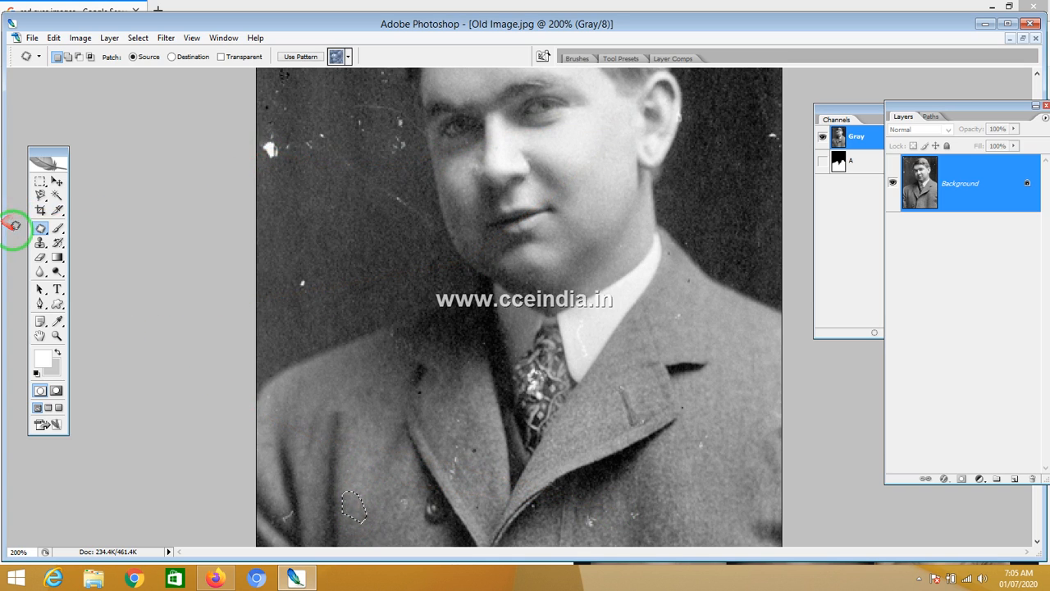
Heal the large white blotch and nearby specks in the dark background left of the face using the Spot Healing Brush at size 20
drag(40, 231, 82, 225)
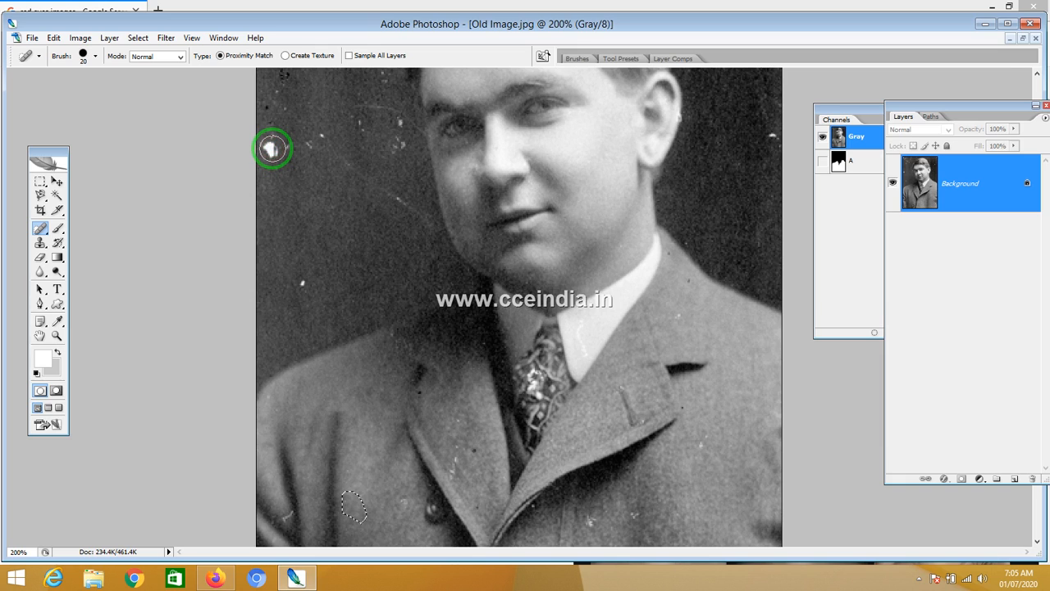
click(272, 149)
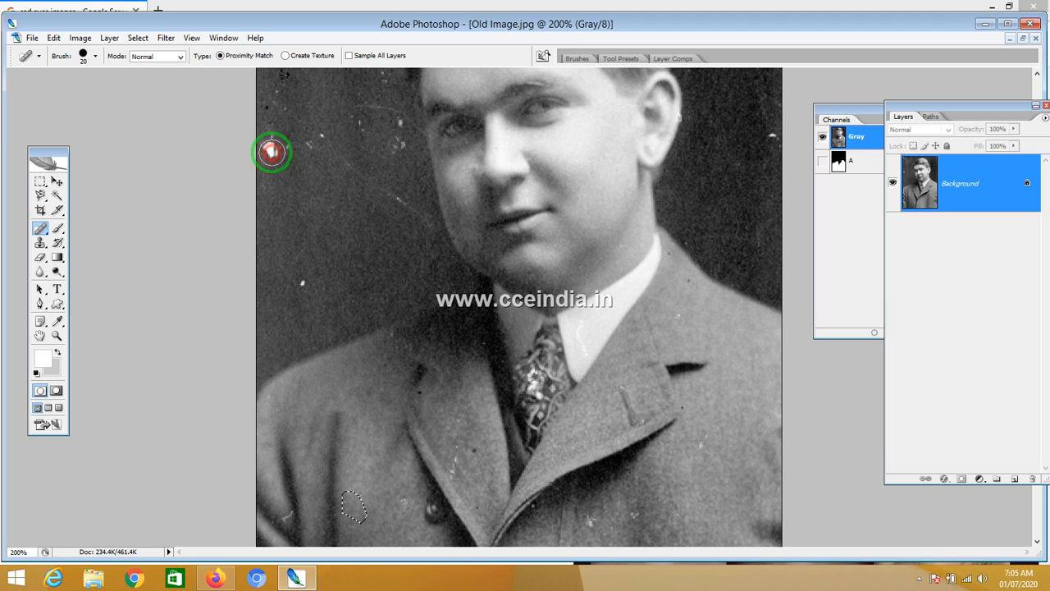
mouse_move(271, 151)
mouse_down()
mouse_move(292, 272)
mouse_move(292, 146)
mouse_move(269, 145)
mouse_move(270, 129)
mouse_move(304, 283)
mouse_move(319, 153)
mouse_up()
click(270, 146)
click(318, 143)
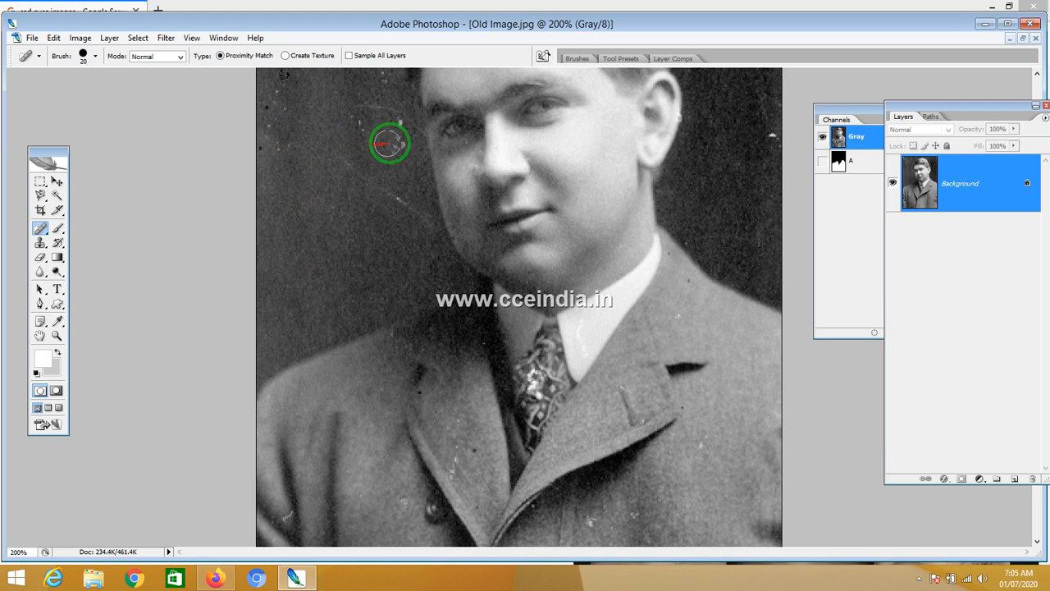
Heal the scratches beside the forehead and the remaining white specks in the background on both sides of the head
mouse_move(394, 146)
mouse_down()
mouse_move(399, 112)
mouse_move(410, 198)
mouse_move(361, 128)
mouse_up()
drag(292, 117, 279, 94)
click(265, 156)
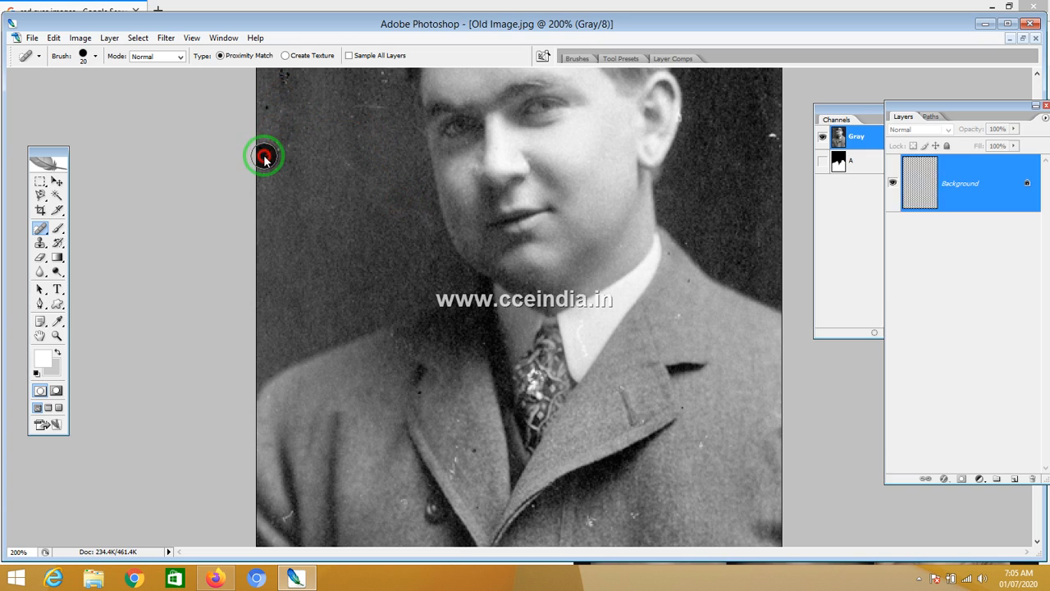
click(386, 82)
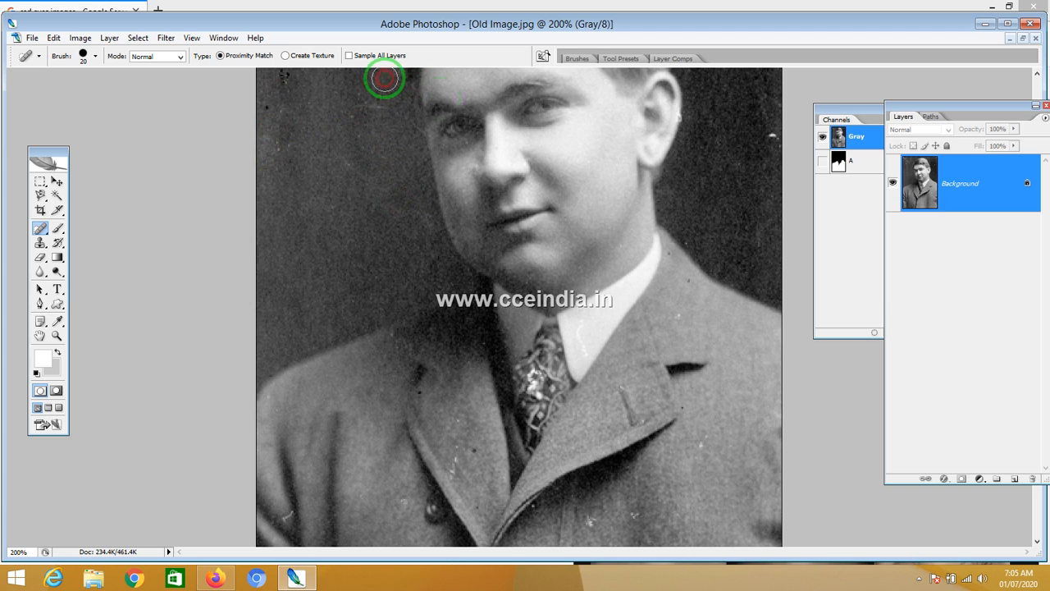
click(772, 140)
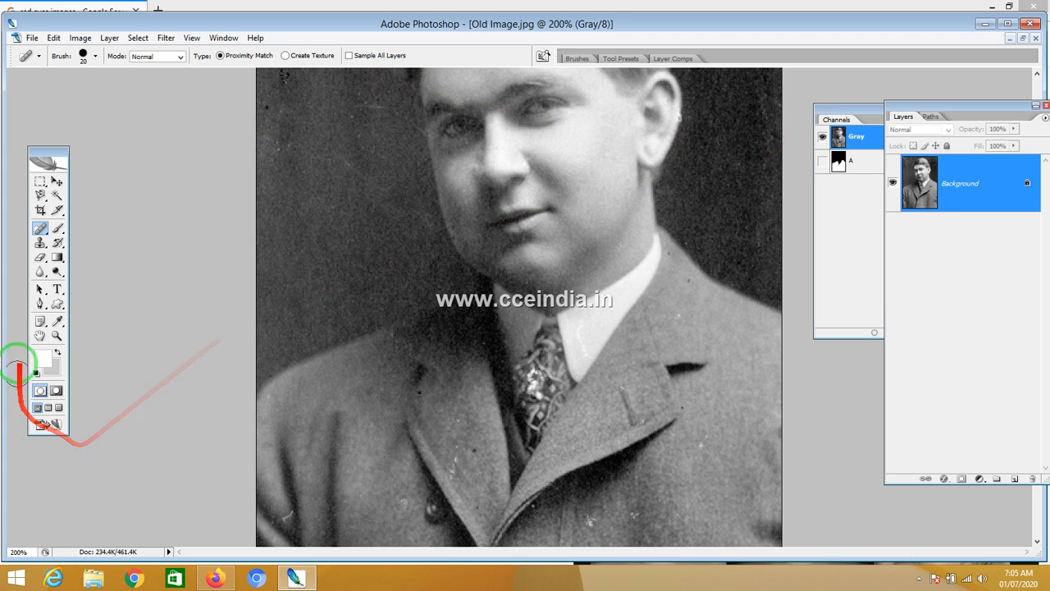
Try to heal the white marks in the photo's upper-left corner with the Spot Healing Brush
click(37, 340)
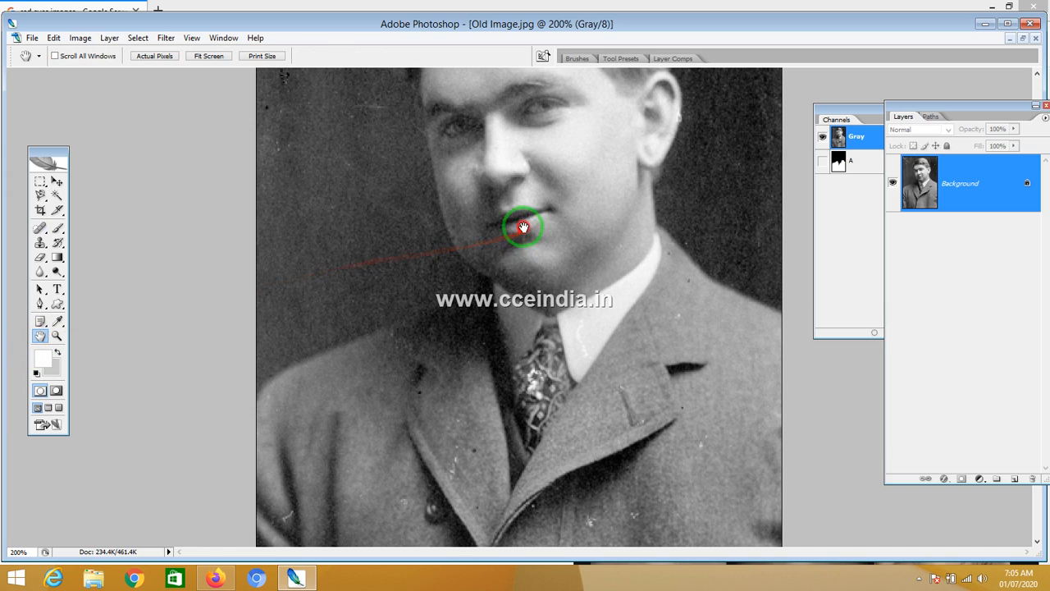
drag(516, 225, 525, 413)
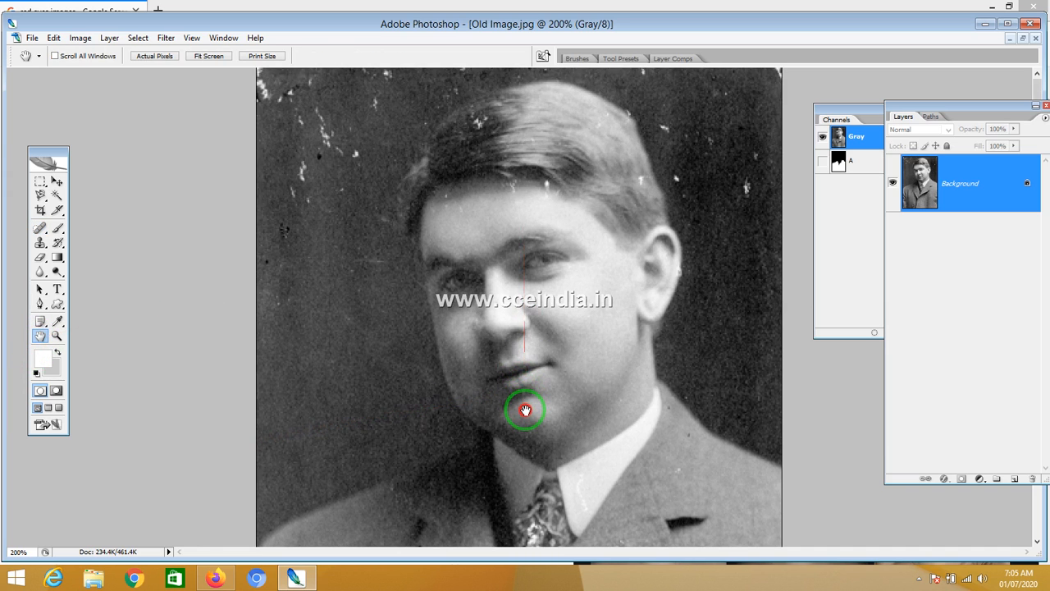
click(40, 228)
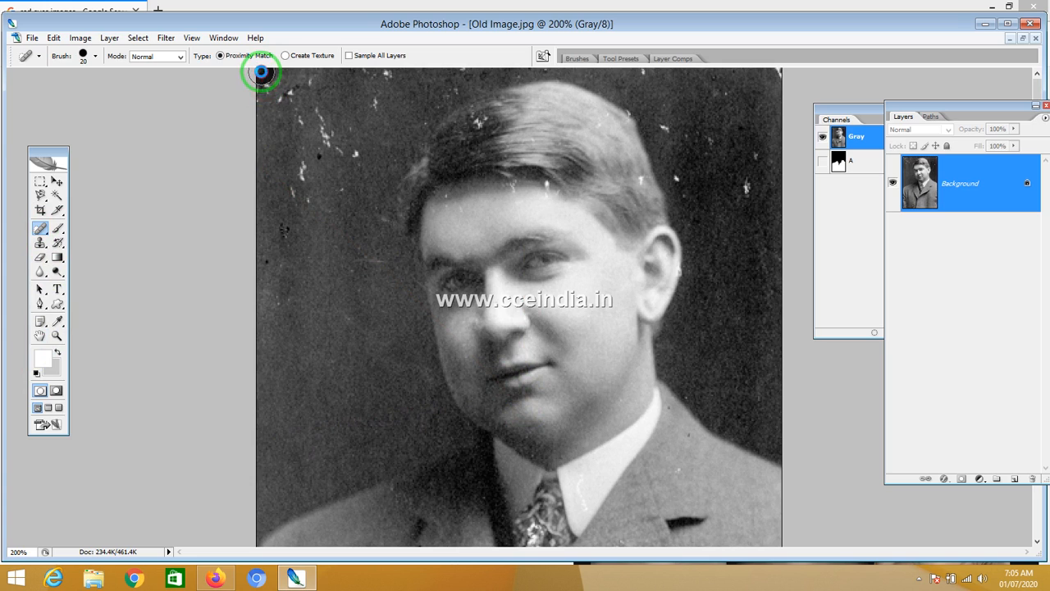
click(261, 73)
mouse_move(265, 88)
mouse_down()
mouse_move(288, 163)
mouse_move(264, 89)
mouse_up()
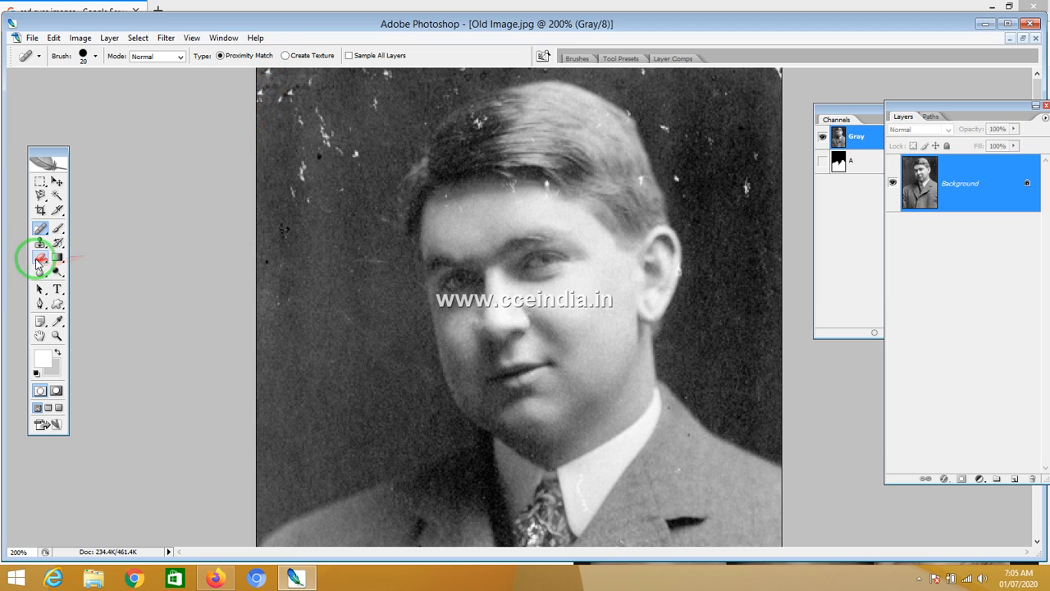
Patch the photo's upper-left corner with clean background using the Patch tool in Source mode, and clear the selection
drag(44, 229, 74, 256)
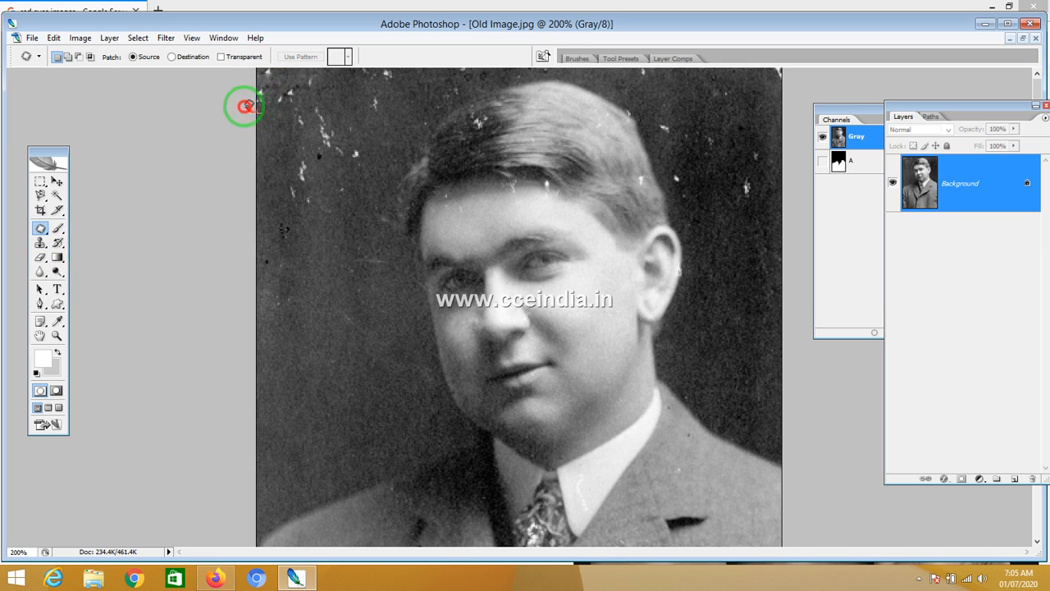
mouse_move(246, 105)
mouse_down()
mouse_move(257, 48)
mouse_move(316, 56)
mouse_move(326, 111)
mouse_move(286, 119)
mouse_move(314, 229)
mouse_move(313, 337)
mouse_up()
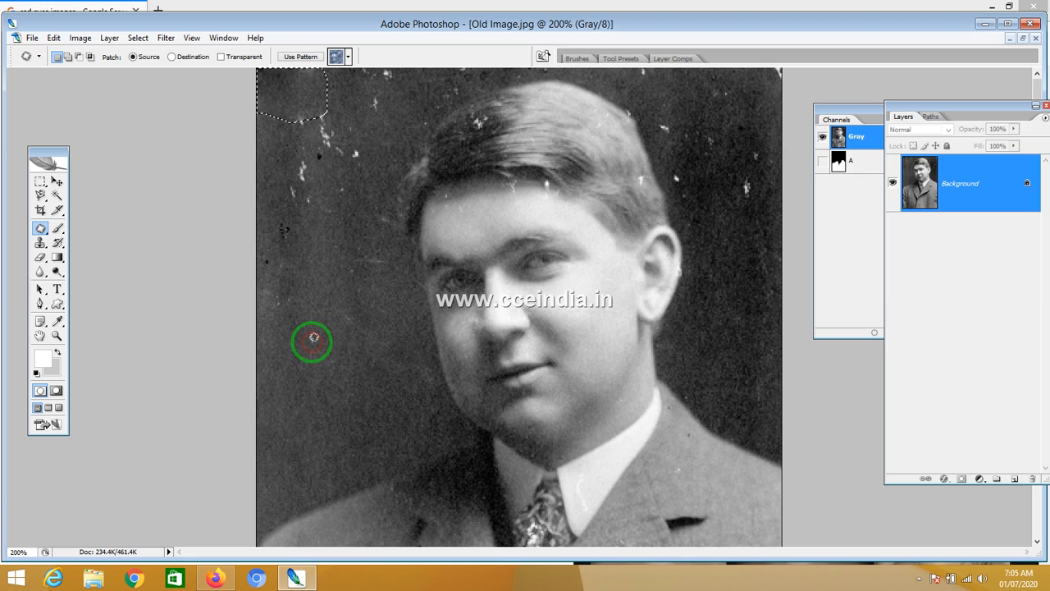
click(319, 265)
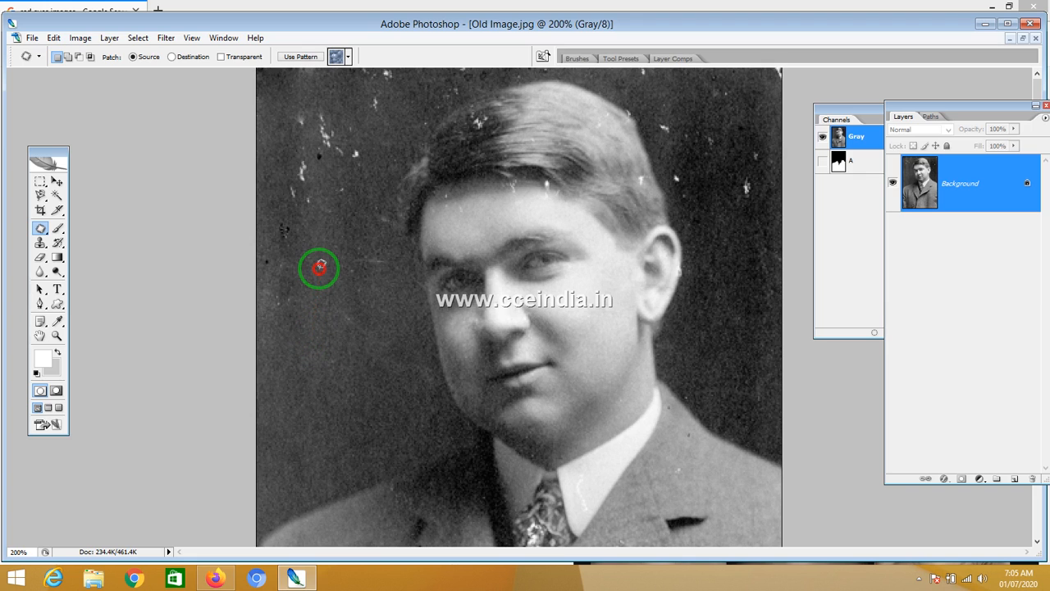
Remove the white scratches and dark specks in the upper background left of the hair with the Spot Healing Brush at size 20
click(43, 227)
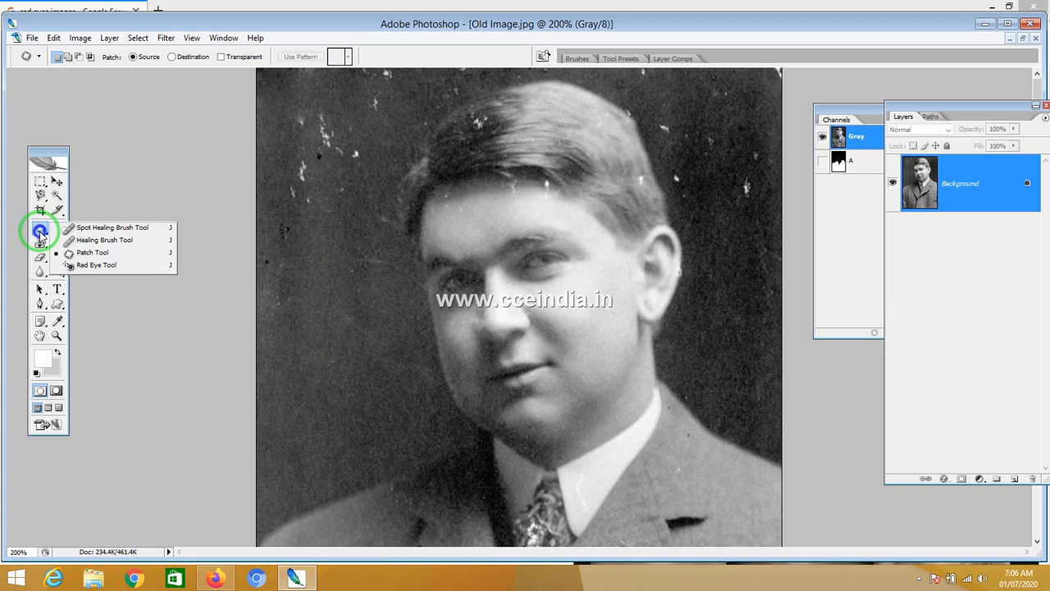
click(96, 228)
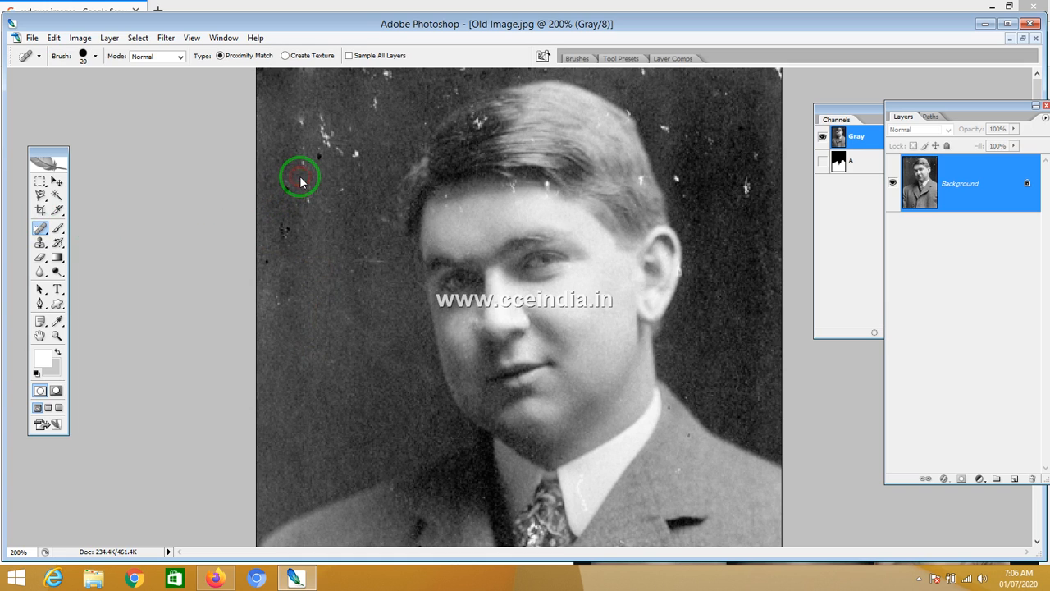
click(310, 205)
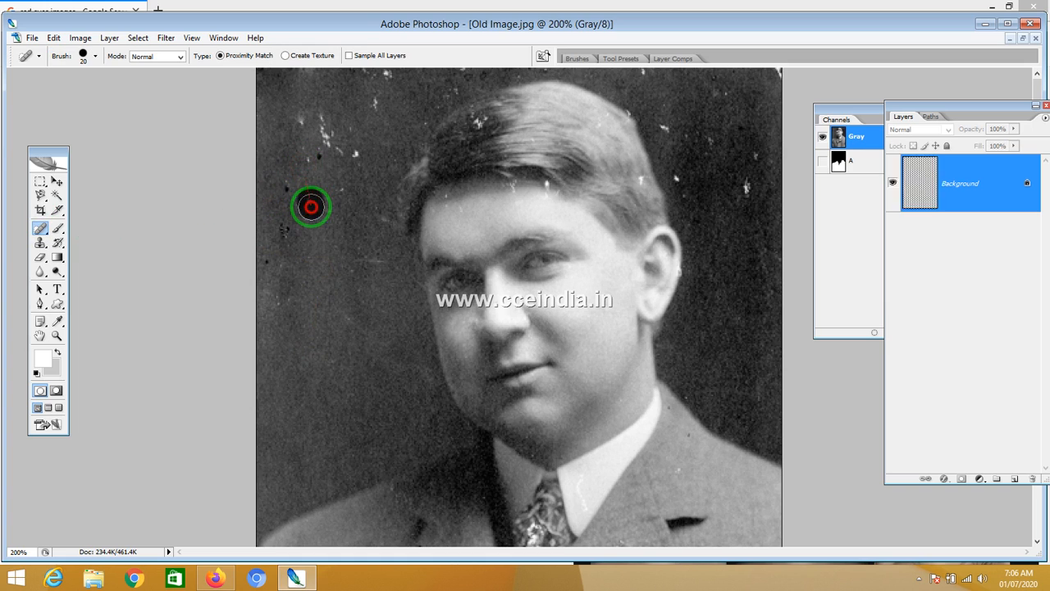
click(302, 133)
mouse_move(303, 122)
mouse_down()
mouse_move(329, 122)
mouse_move(333, 140)
mouse_move(350, 147)
mouse_up()
click(294, 141)
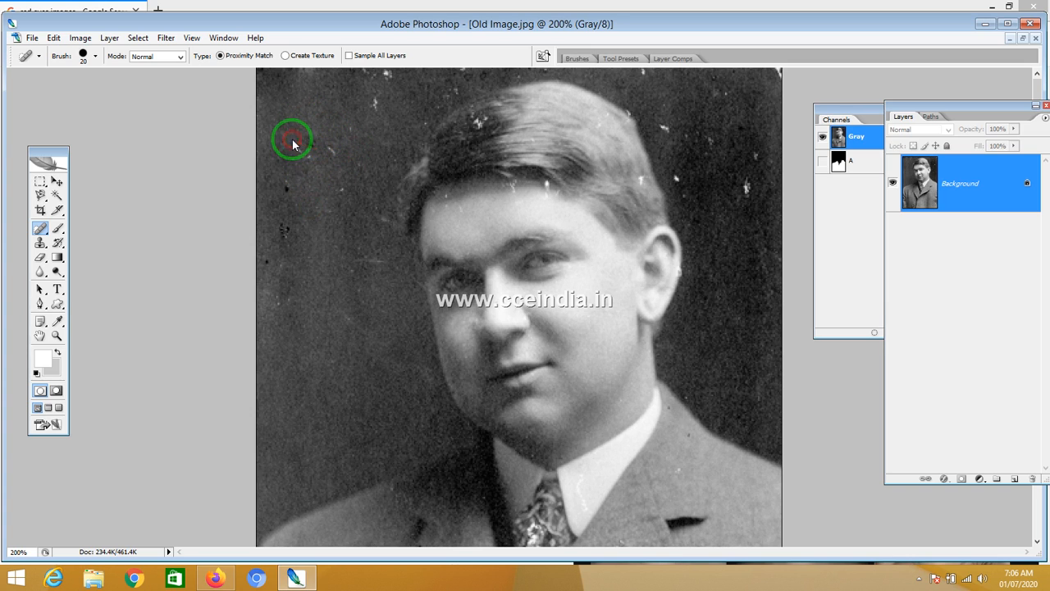
click(318, 176)
click(309, 156)
click(330, 148)
click(293, 148)
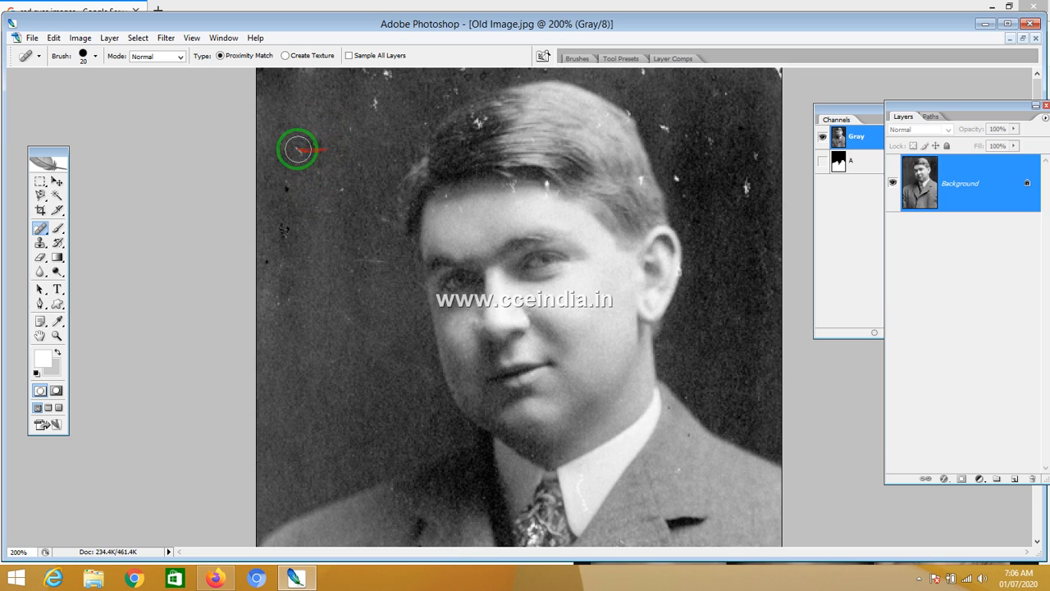
click(378, 97)
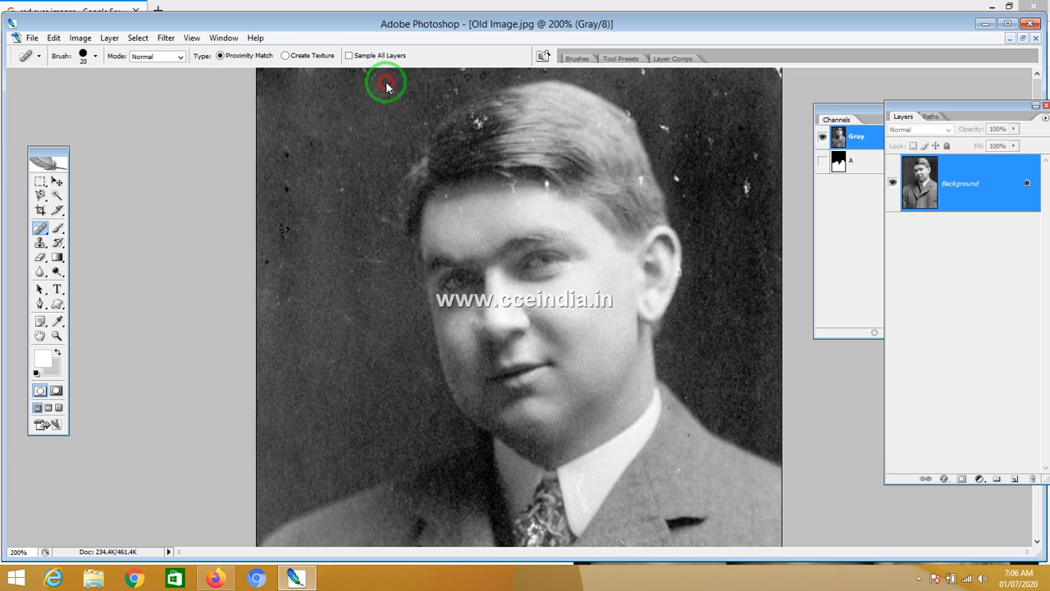
click(364, 75)
Spot-heal the white marks and streaks in the dark background above and to the right of the man's head
drag(669, 78, 676, 116)
click(674, 125)
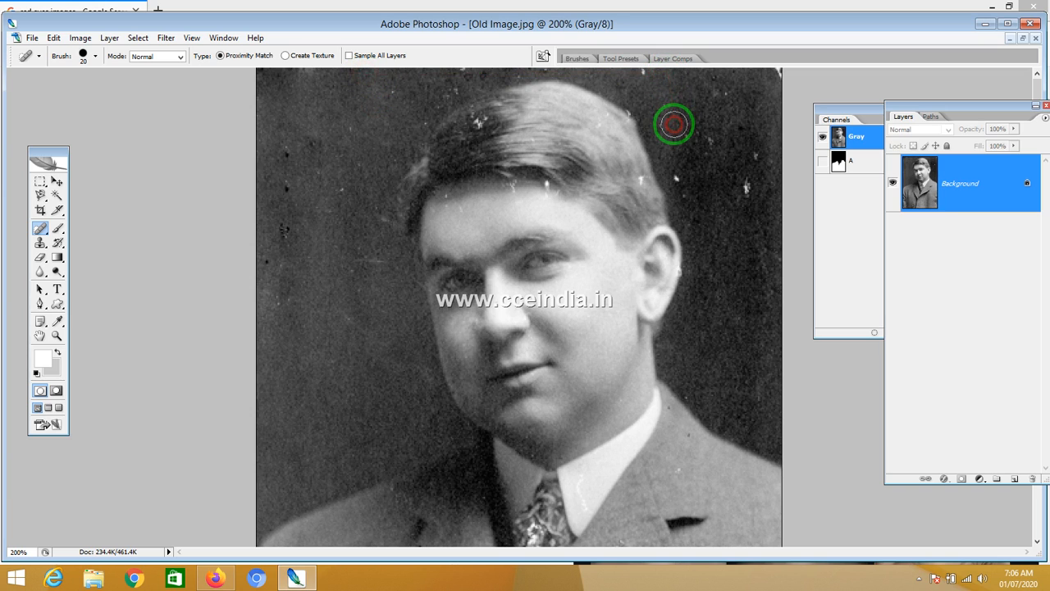
click(647, 77)
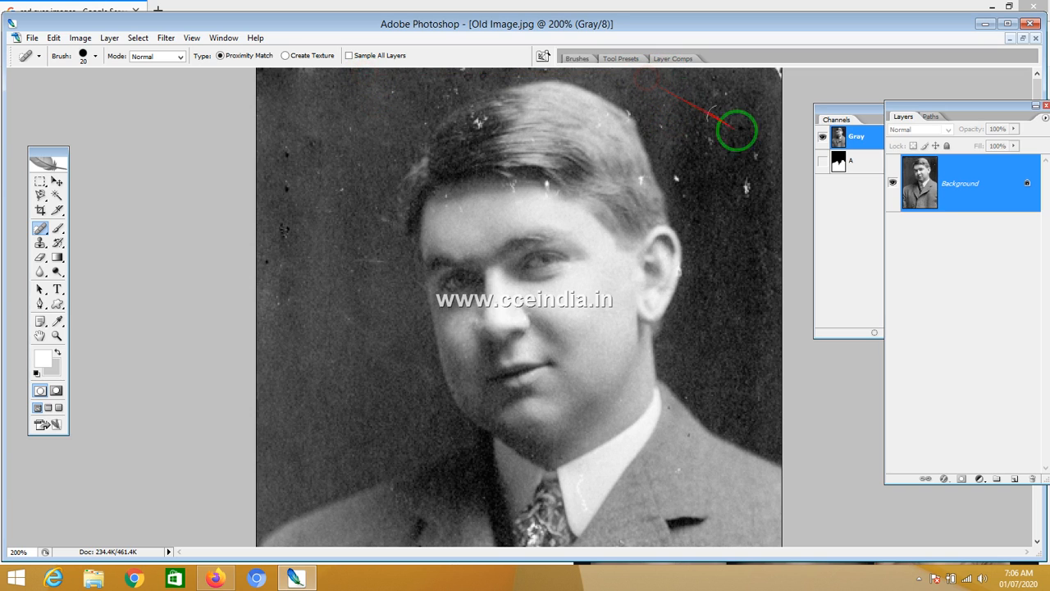
click(747, 184)
click(682, 177)
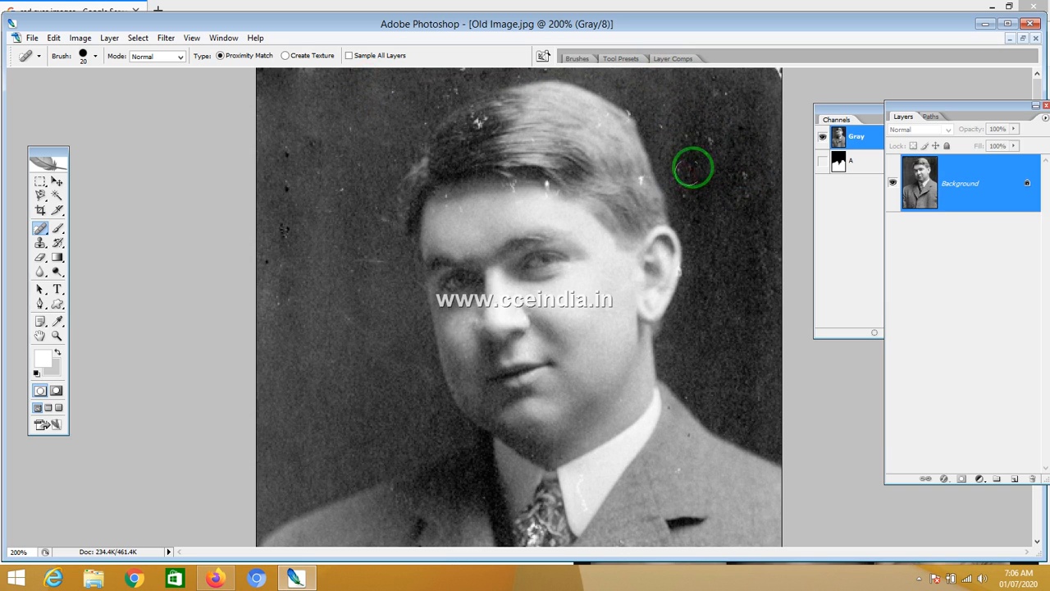
click(711, 149)
click(718, 110)
click(721, 89)
mouse_move(740, 135)
mouse_down()
mouse_move(750, 192)
mouse_move(673, 155)
mouse_move(645, 175)
mouse_up()
click(669, 137)
click(654, 119)
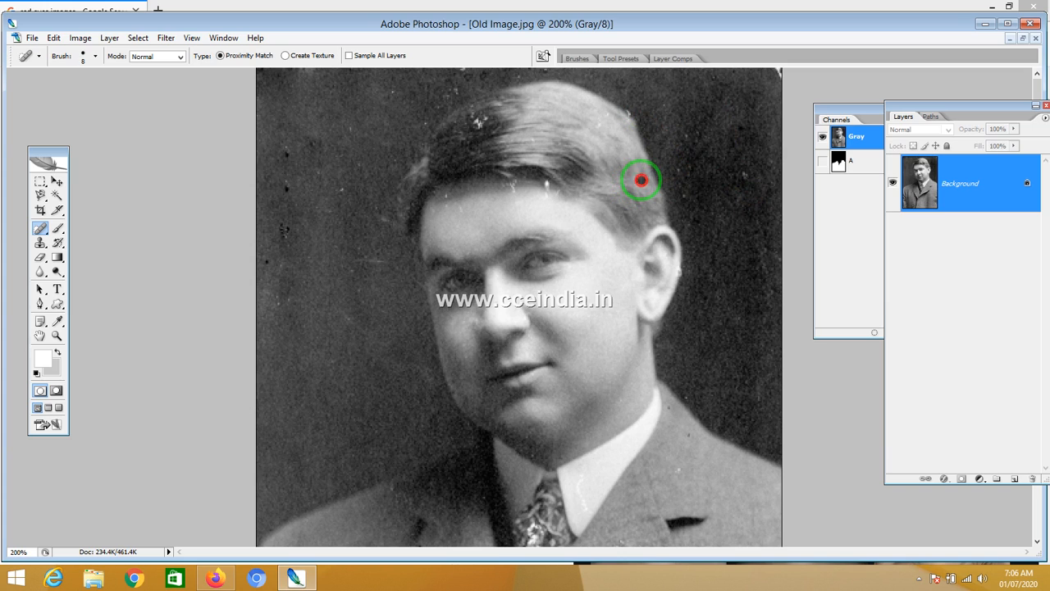
Spot-heal the white flecks in the man's hair and along the hairline with a small brush of about size 8
mouse_move(640, 177)
mouse_down()
mouse_move(435, 106)
mouse_move(485, 117)
mouse_up()
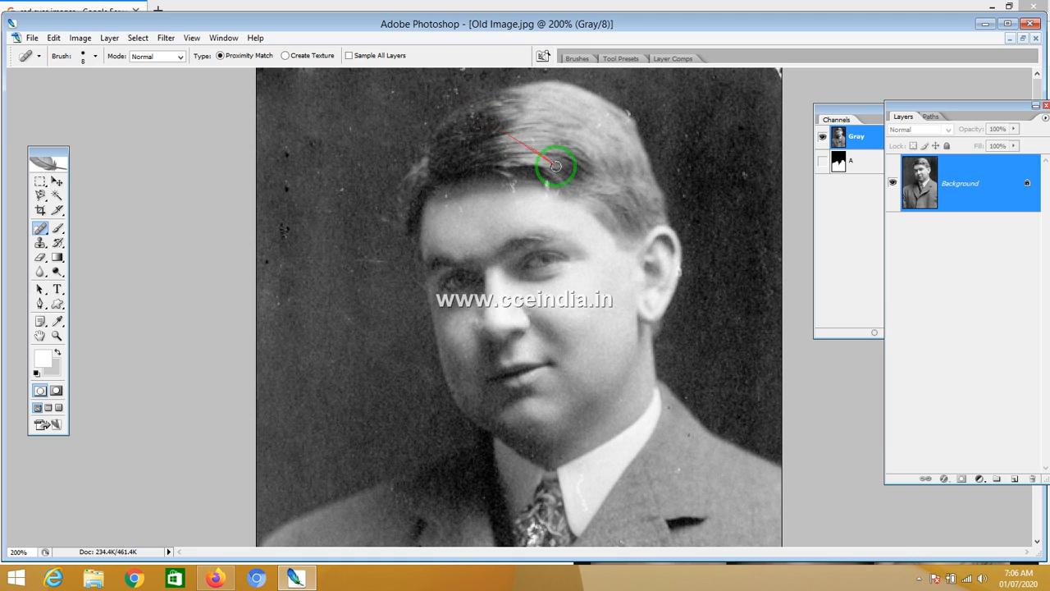
mouse_move(555, 164)
mouse_down()
mouse_move(512, 191)
mouse_move(544, 181)
mouse_move(557, 192)
mouse_up()
drag(547, 185, 546, 186)
drag(546, 184, 447, 197)
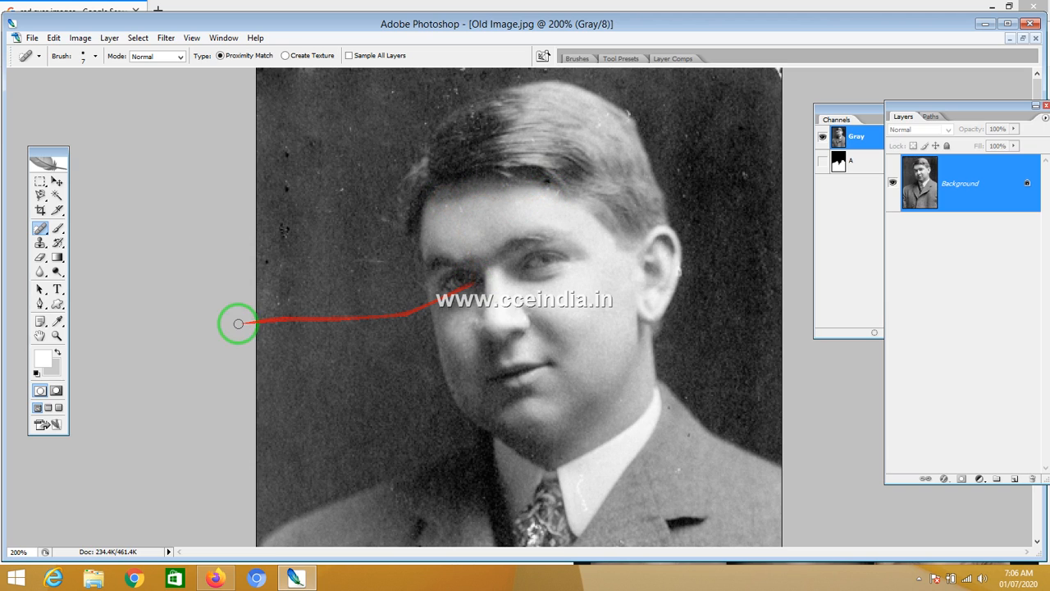
Paint over the white mark near the coat's lower right edge with the Spot Healing Brush at size 10
click(39, 336)
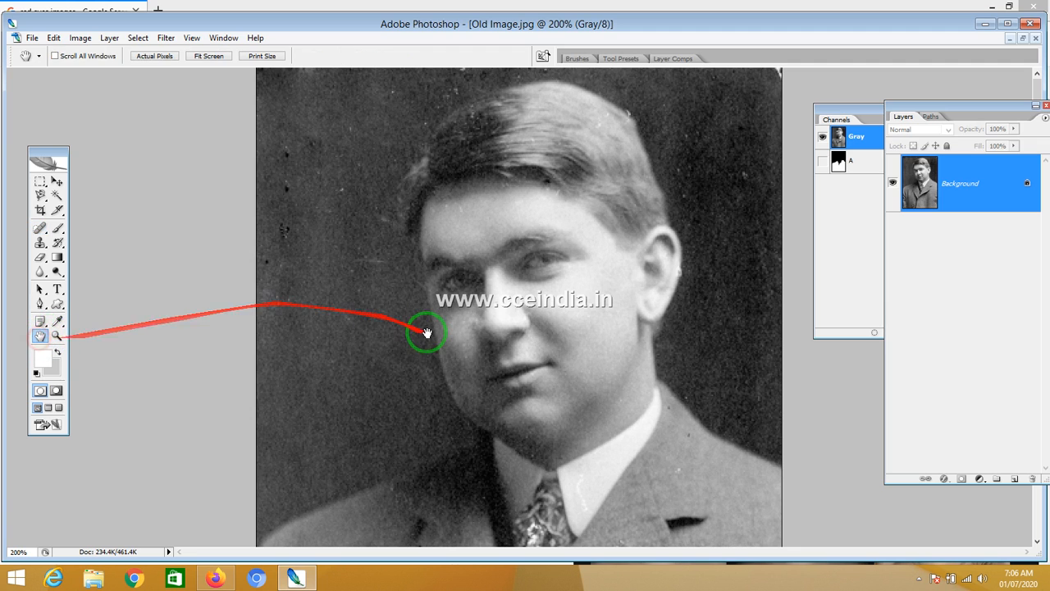
drag(503, 402, 481, 101)
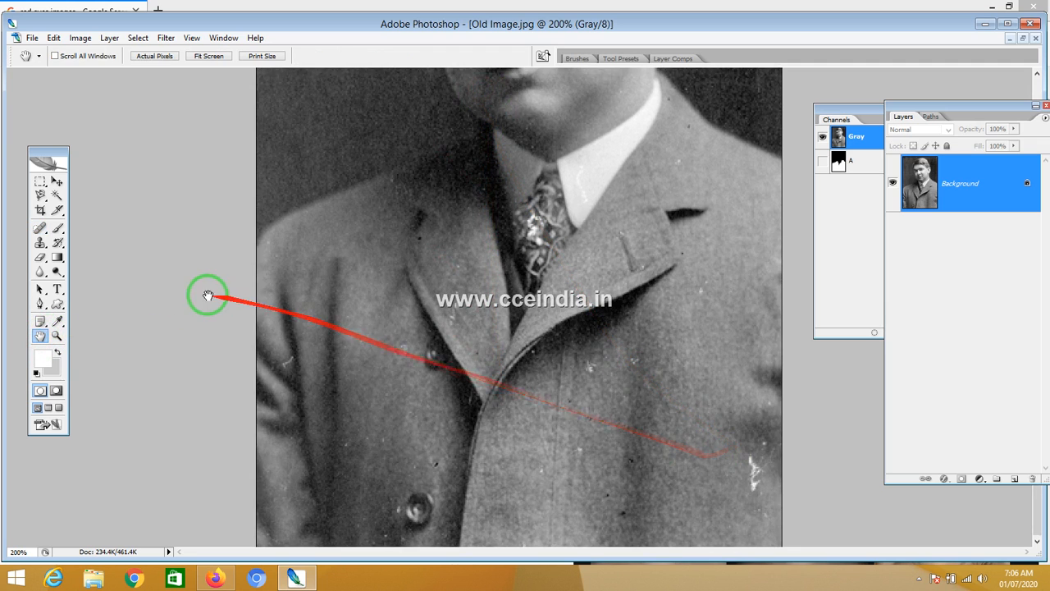
click(40, 233)
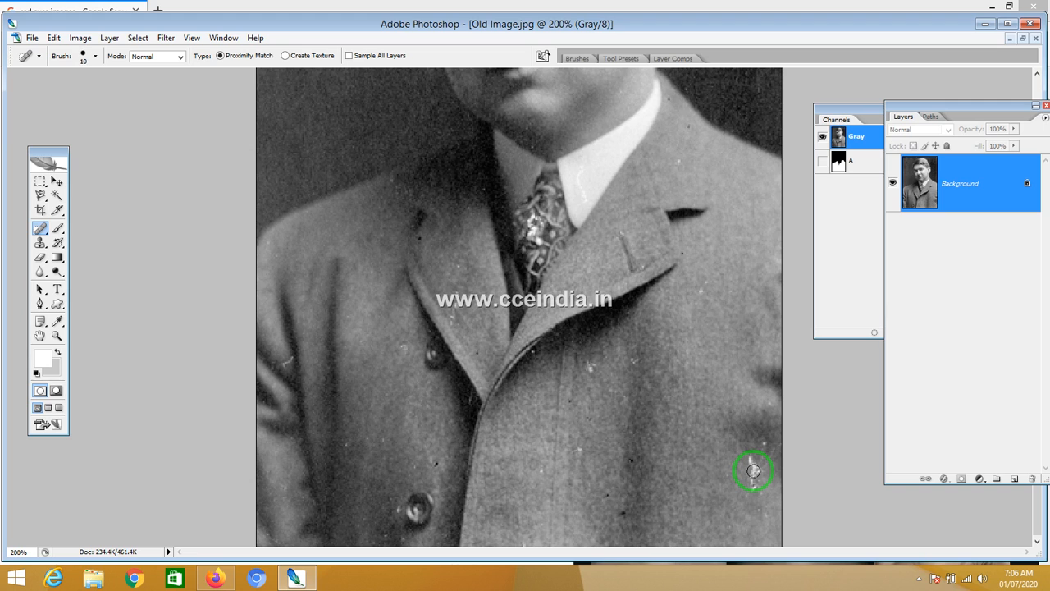
drag(750, 460, 756, 492)
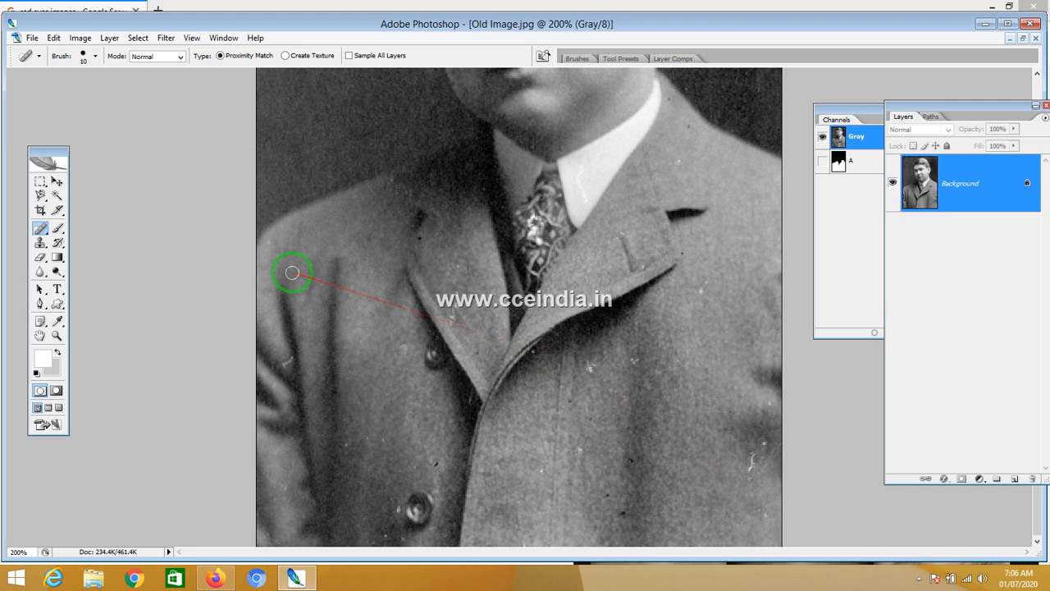
Heal the leftover mark near the coat's right edge and the chest specks using the Healing Brush with clean fabric as the sampled source
click(42, 232)
mouse_move(42, 231)
mouse_down()
mouse_move(92, 261)
mouse_move(93, 241)
mouse_up()
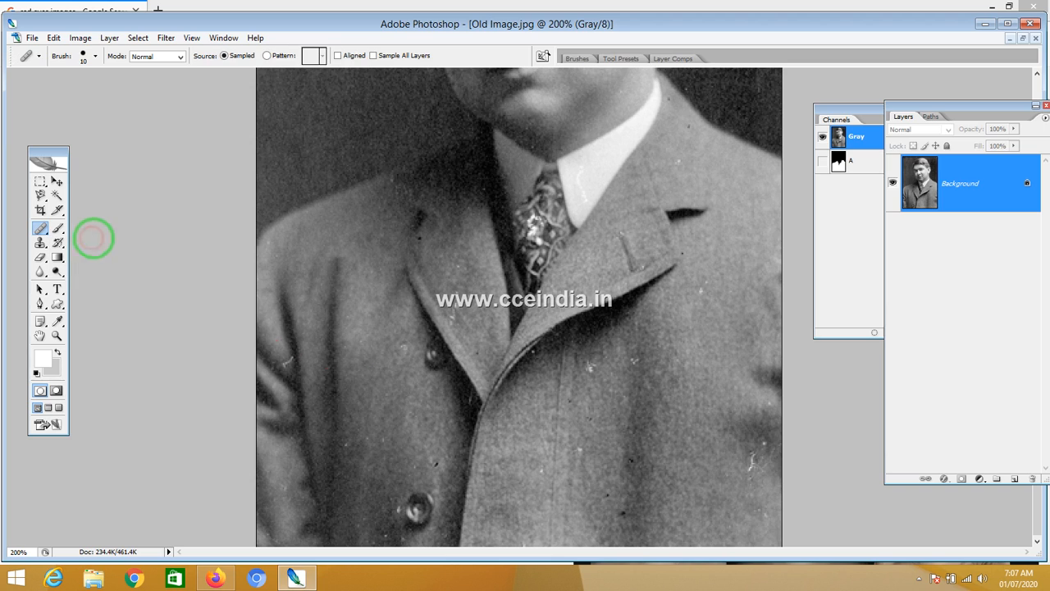
alt+click(684, 461)
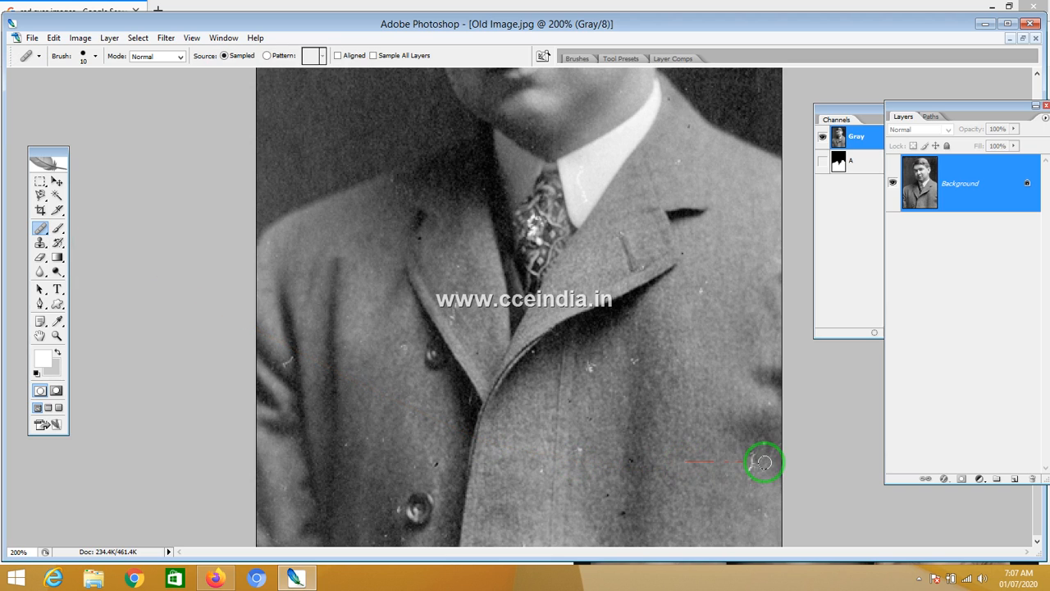
mouse_move(755, 455)
mouse_down()
mouse_move(752, 471)
mouse_move(756, 448)
mouse_move(765, 452)
mouse_move(762, 467)
mouse_up()
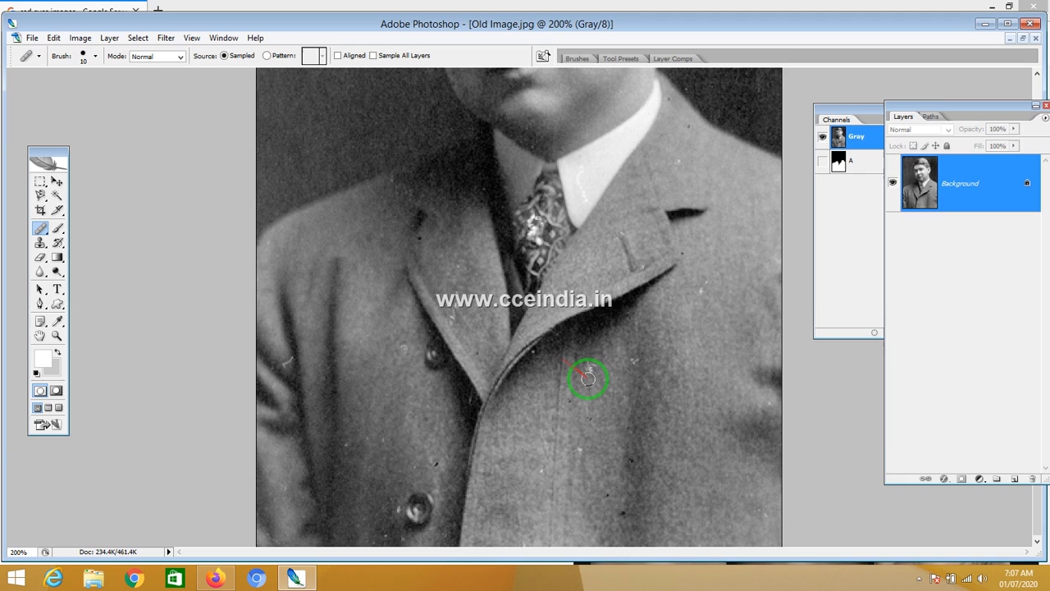
alt+click(596, 413)
drag(588, 362, 635, 364)
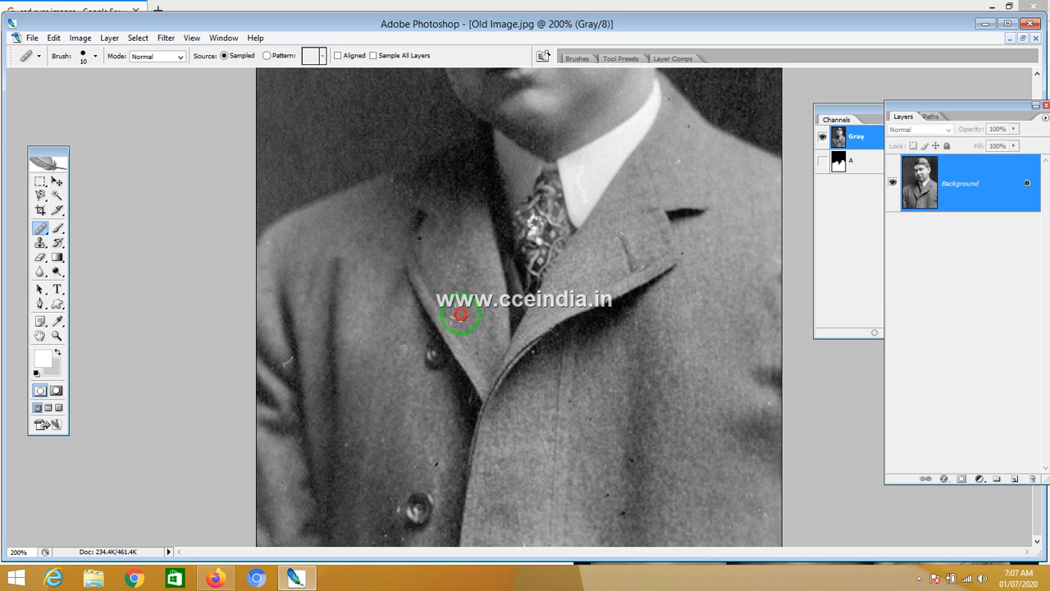
Heal the white specks on the left lapel and the mark on the left sleeve's crease with the Healing Brush at size 10
drag(461, 315, 456, 306)
click(457, 269)
click(451, 329)
click(271, 343)
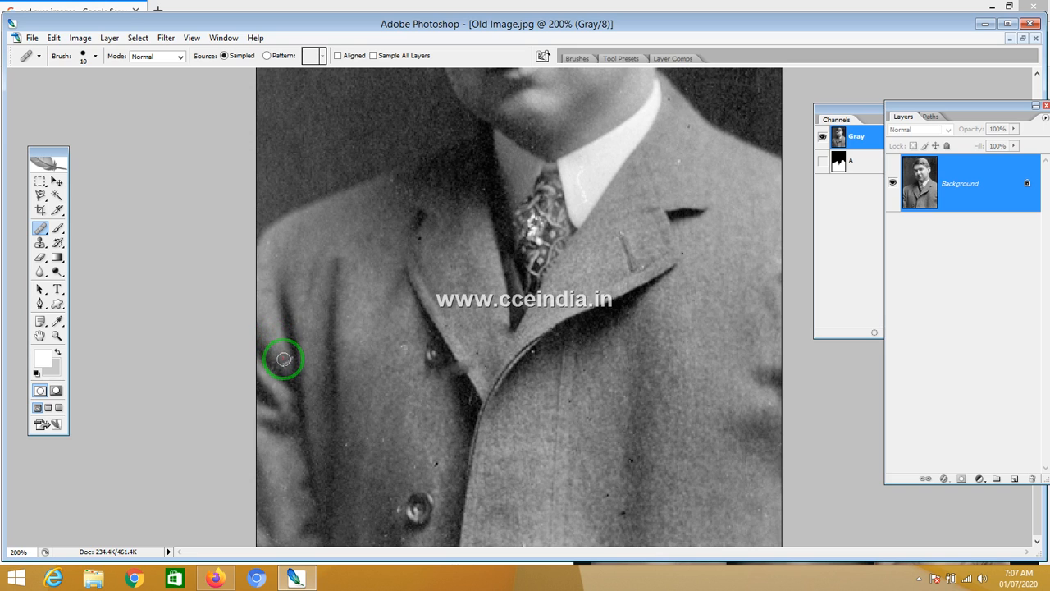
click(288, 364)
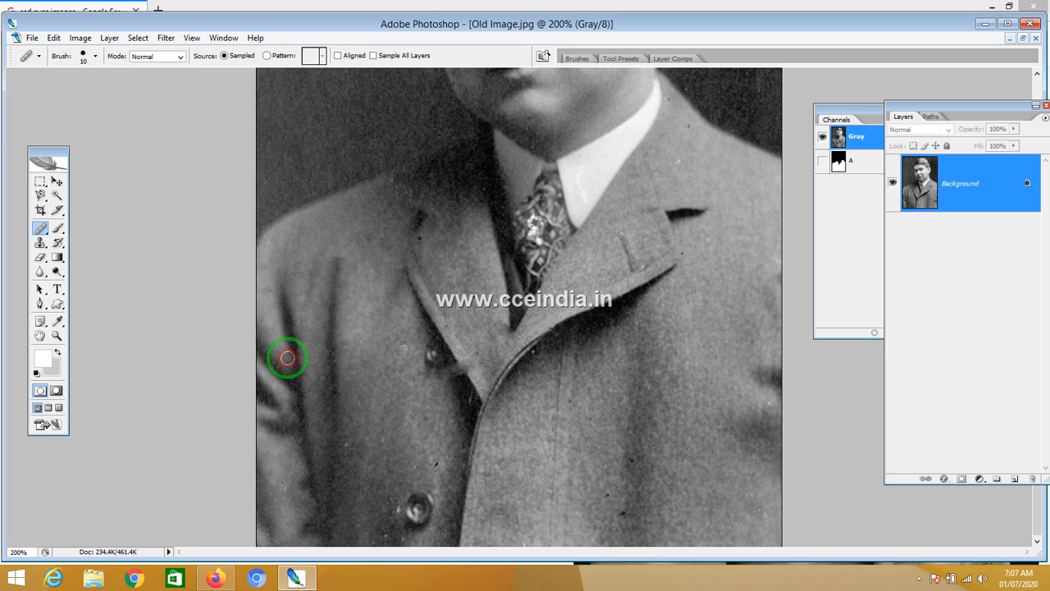
Compare the retouched portrait with the original by reverting the file, and undo the revert
key(ctrl+0)
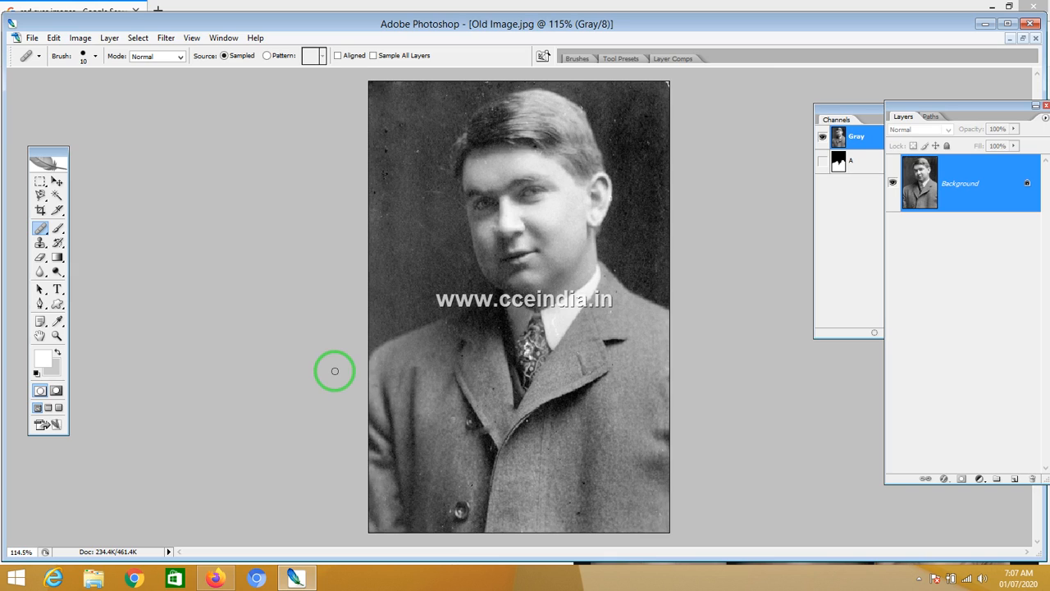
key(F12)
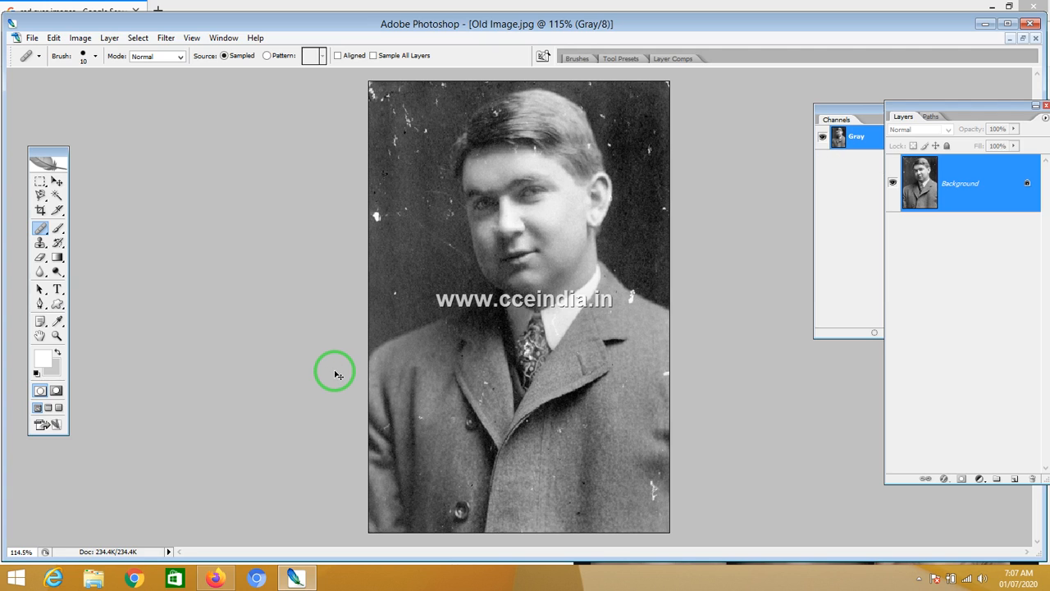
key(ctrl+z)
key(ctrl+z)
key(ctrl+z)
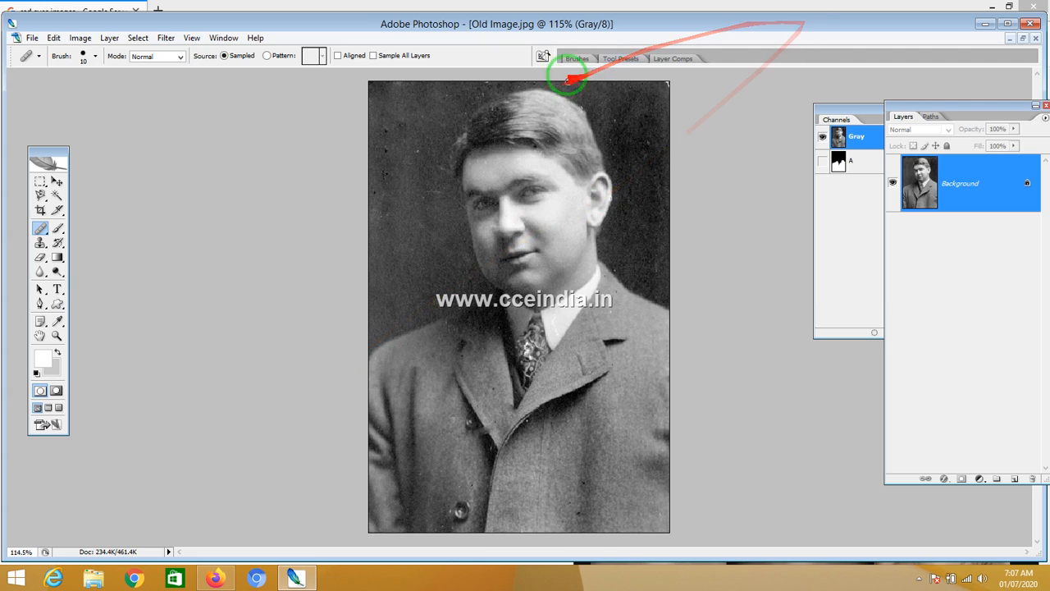
Convert the portrait's colour mode from Grayscale to RGB Color
click(81, 38)
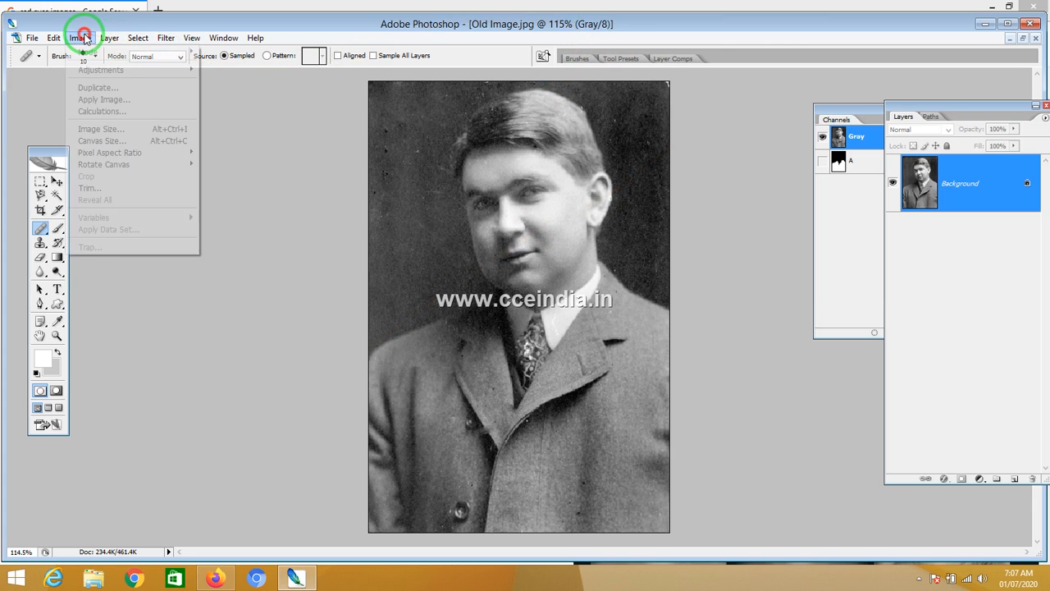
mouse_move(90, 54)
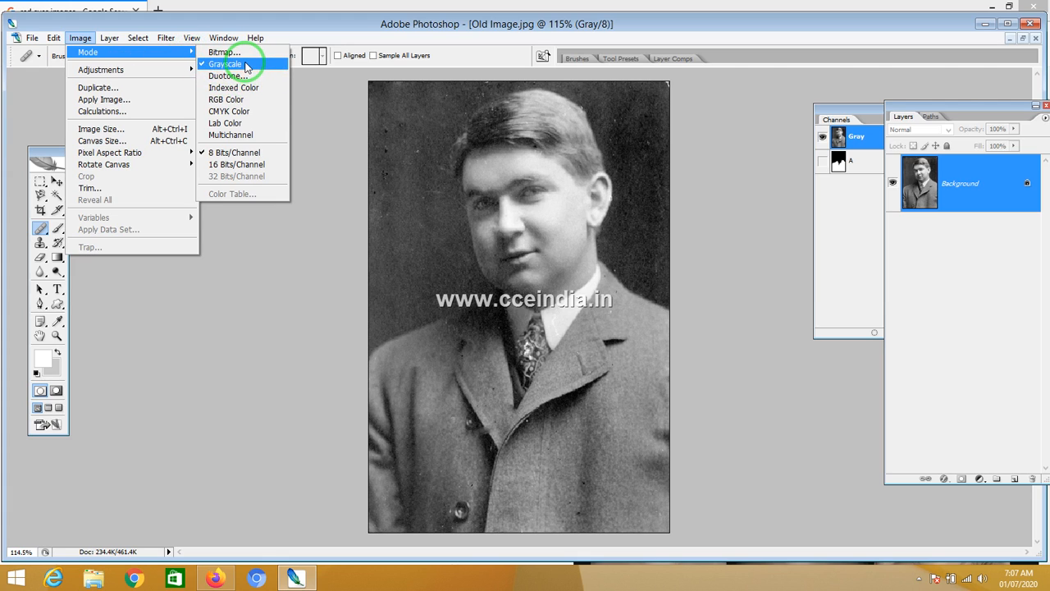
click(256, 105)
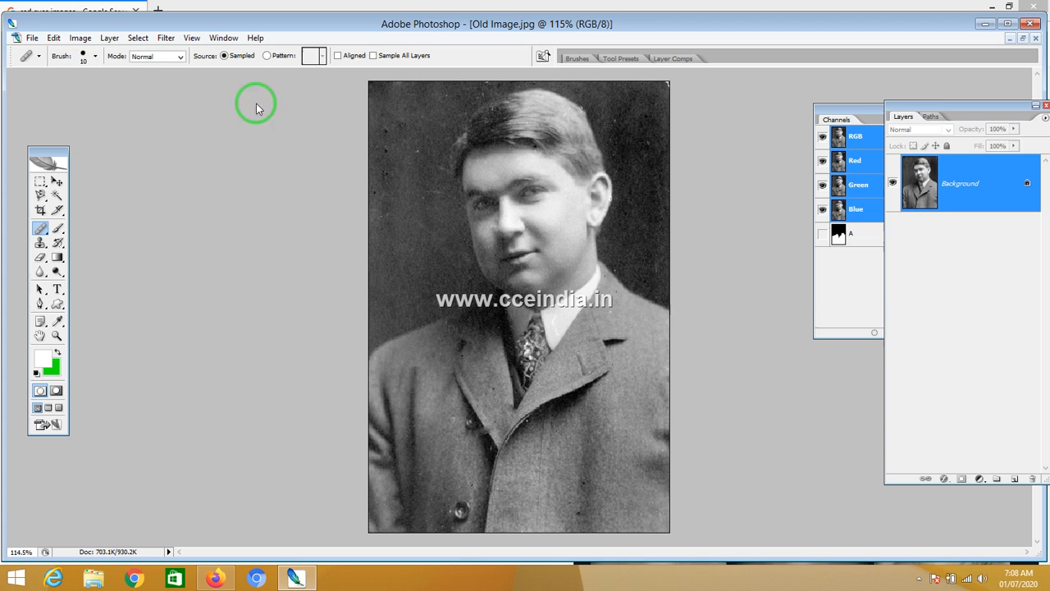
click(82, 48)
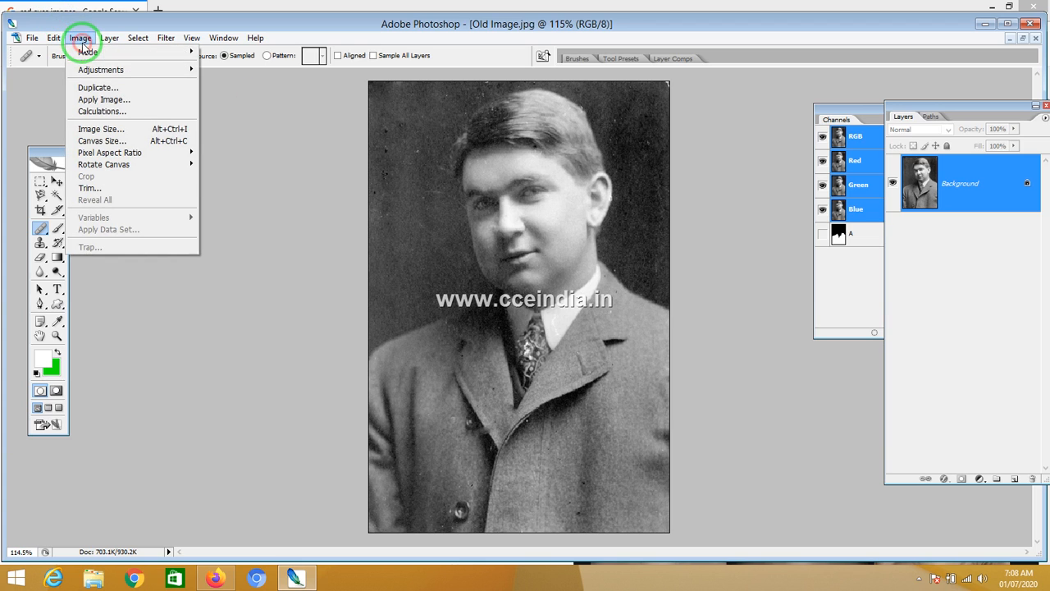
click(127, 53)
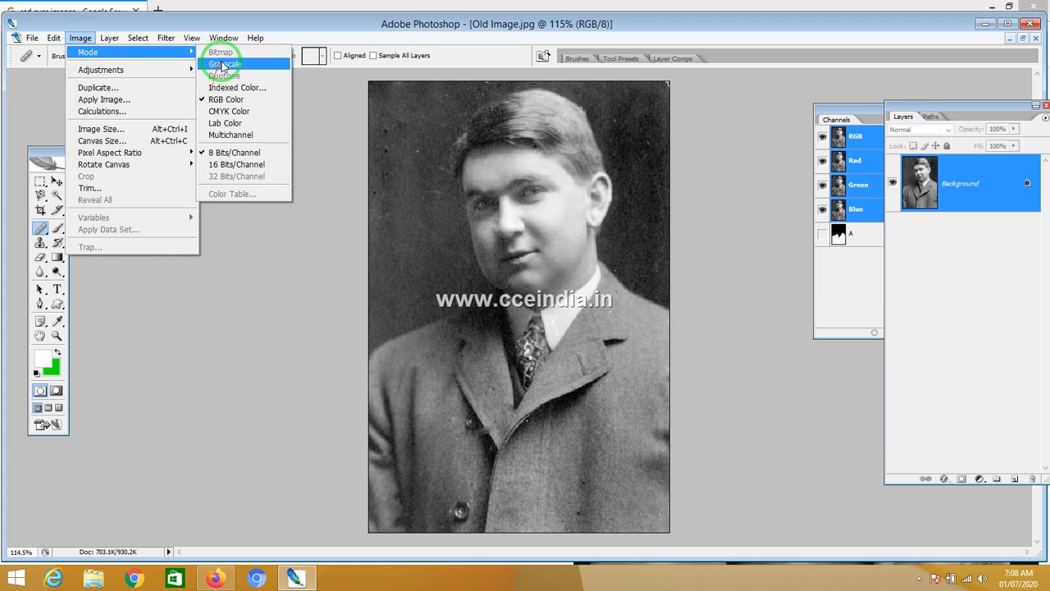
click(238, 102)
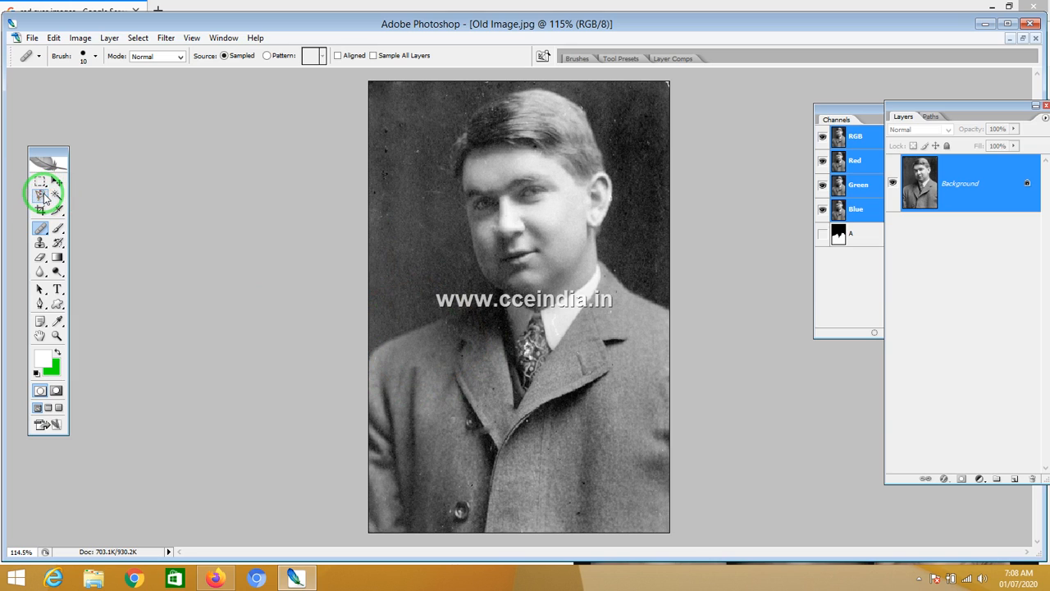
Start a Polygonal Lasso outline of the coat at the photo's left edge, following the shoulder up to the collar
drag(45, 197, 79, 215)
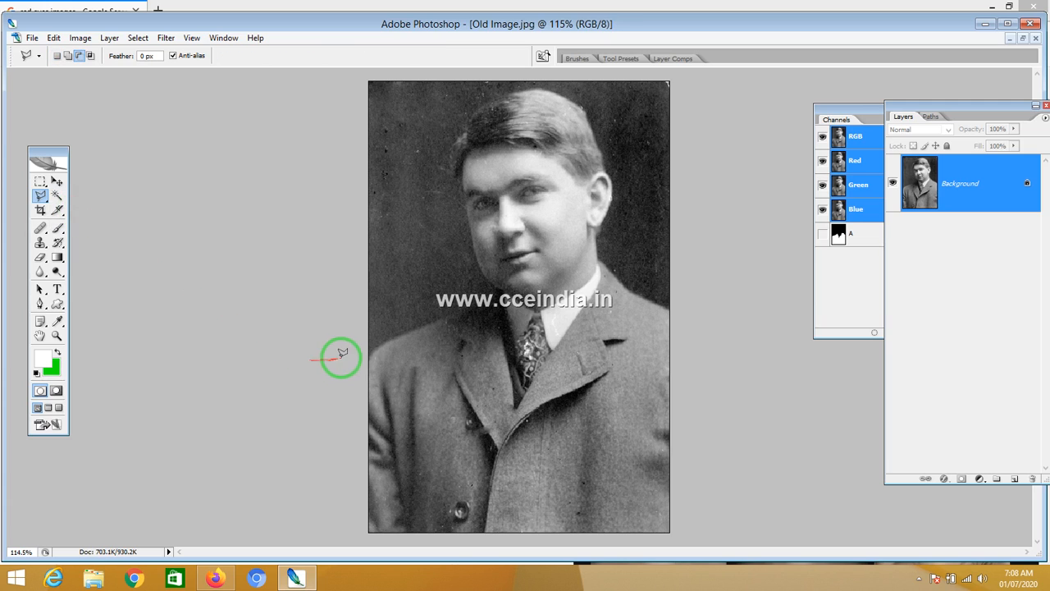
click(366, 362)
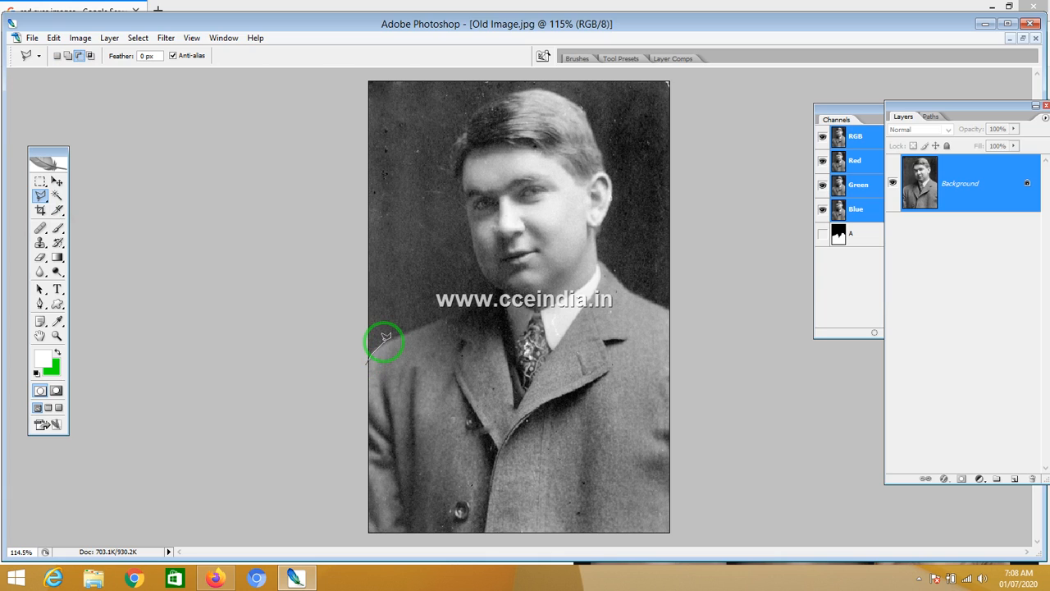
click(384, 339)
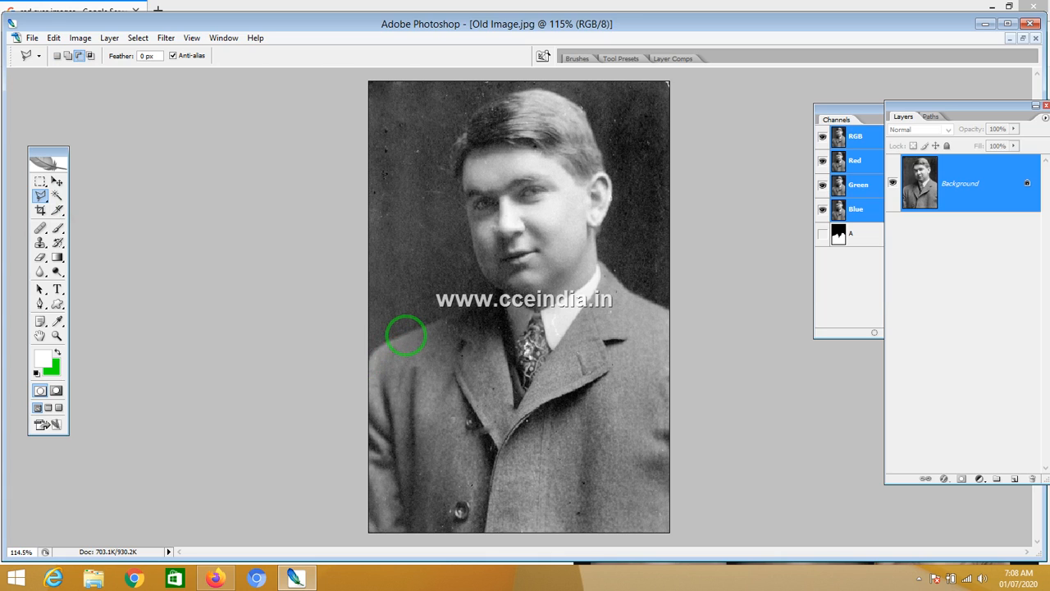
click(367, 355)
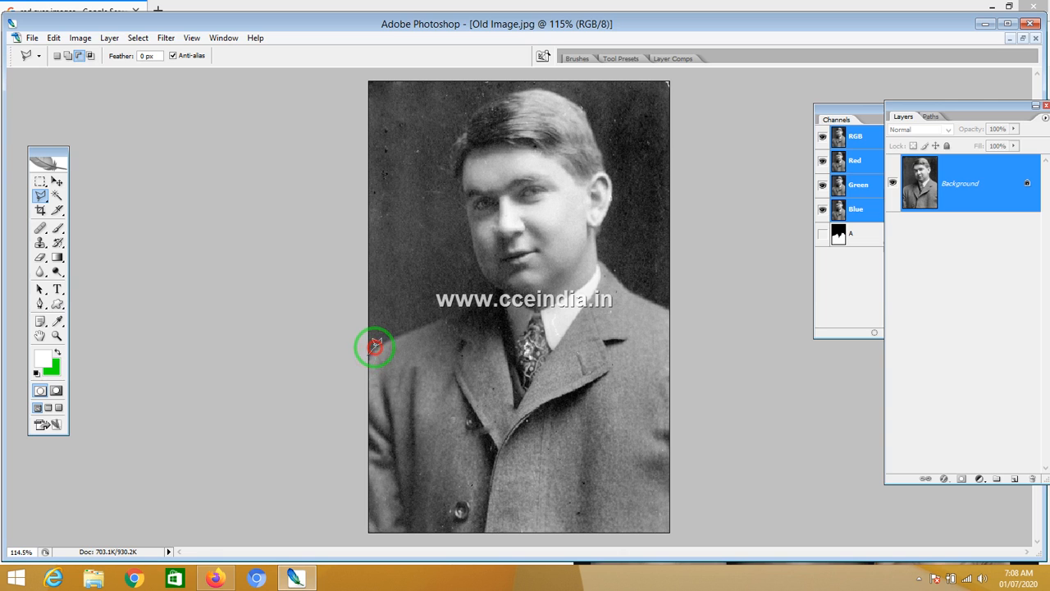
click(376, 345)
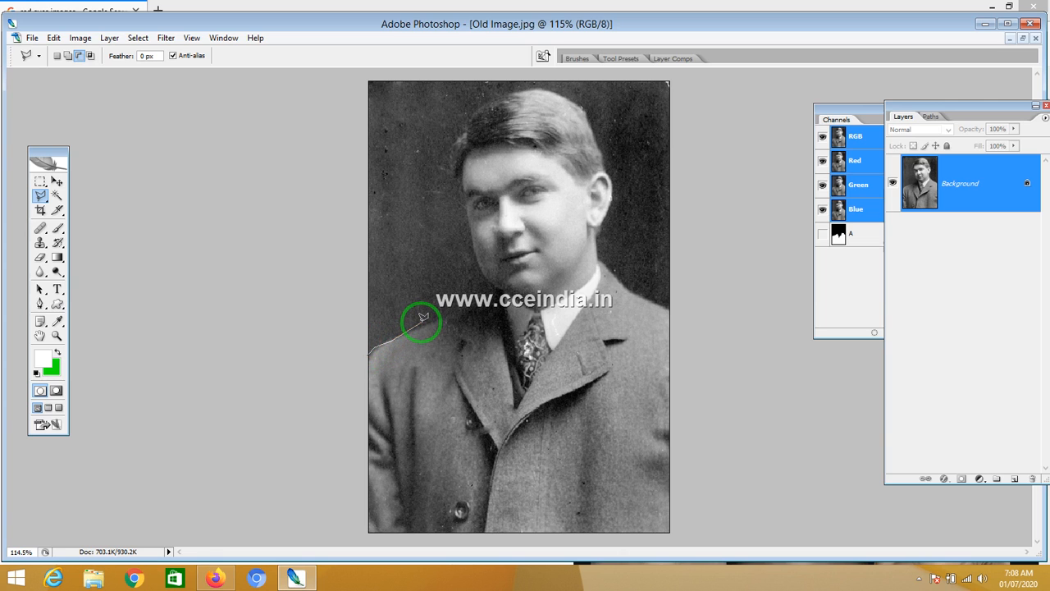
key(ctrl+plus)
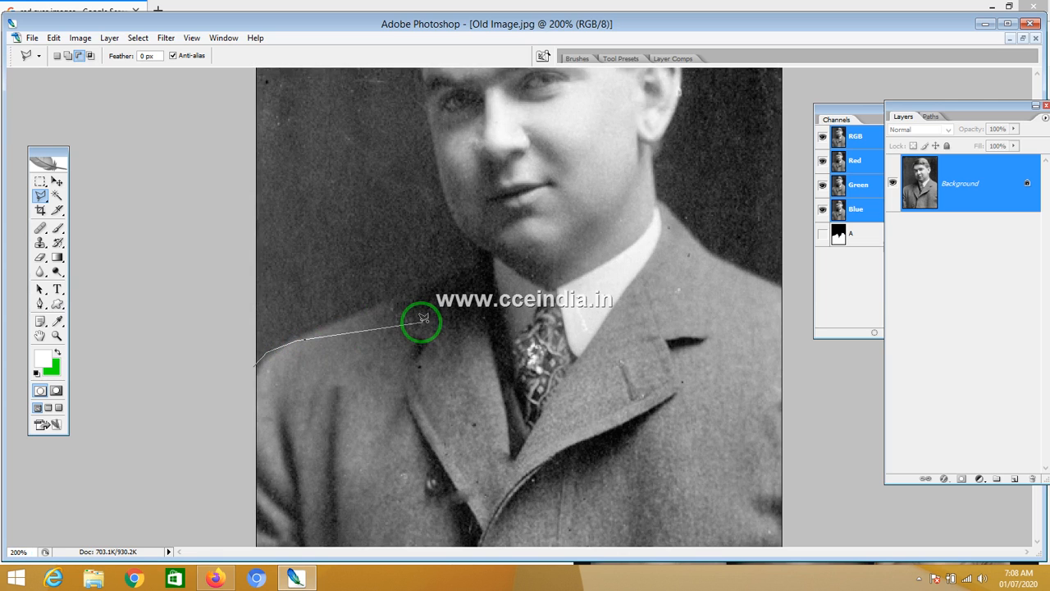
click(365, 306)
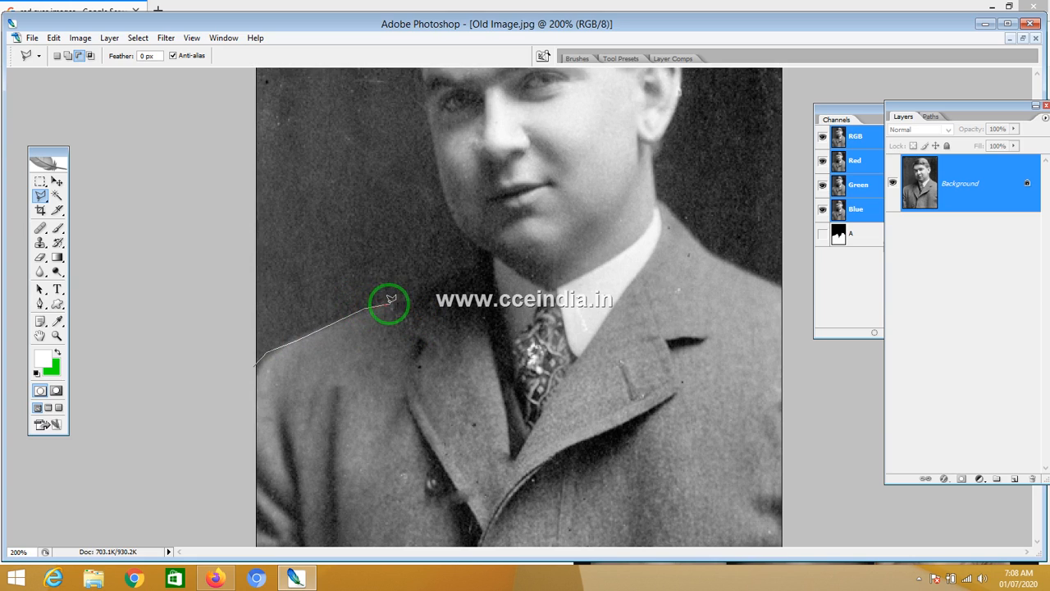
click(465, 256)
click(477, 257)
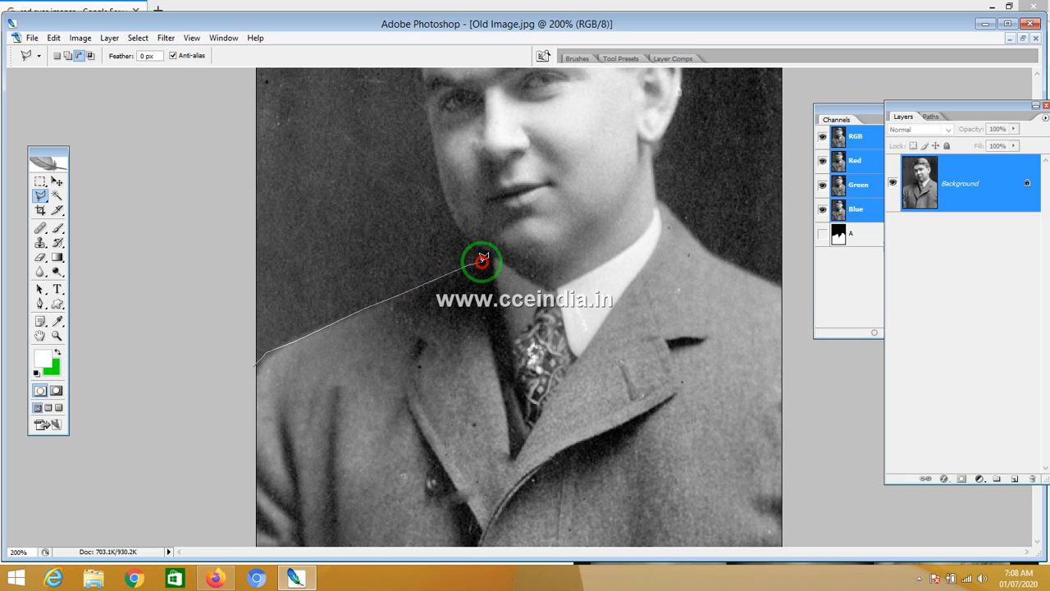
Continue the coat outline down beside the tie to its tip and up along the white collar to the neck
click(492, 281)
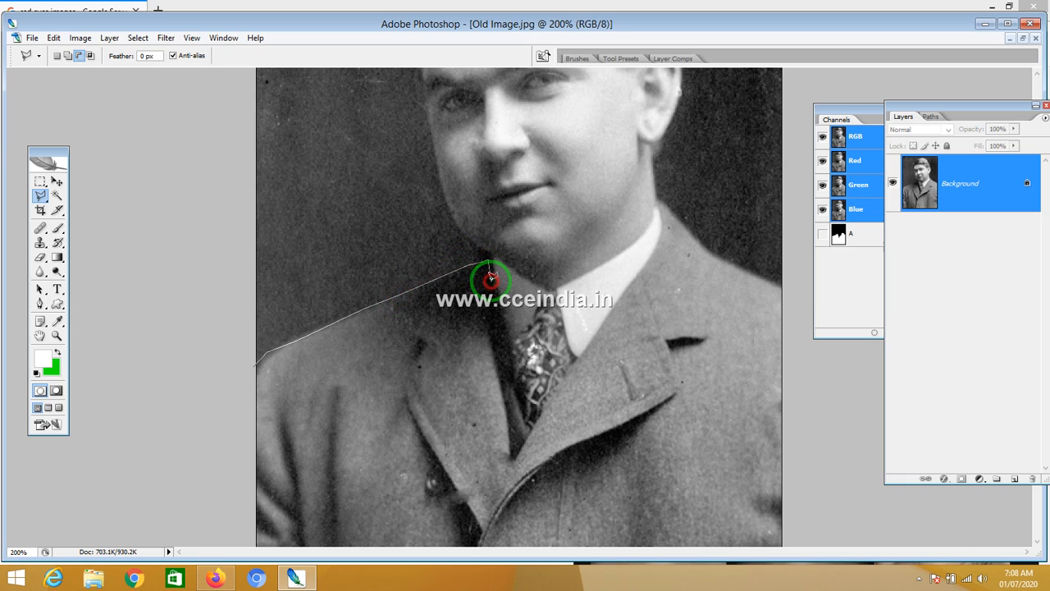
click(498, 307)
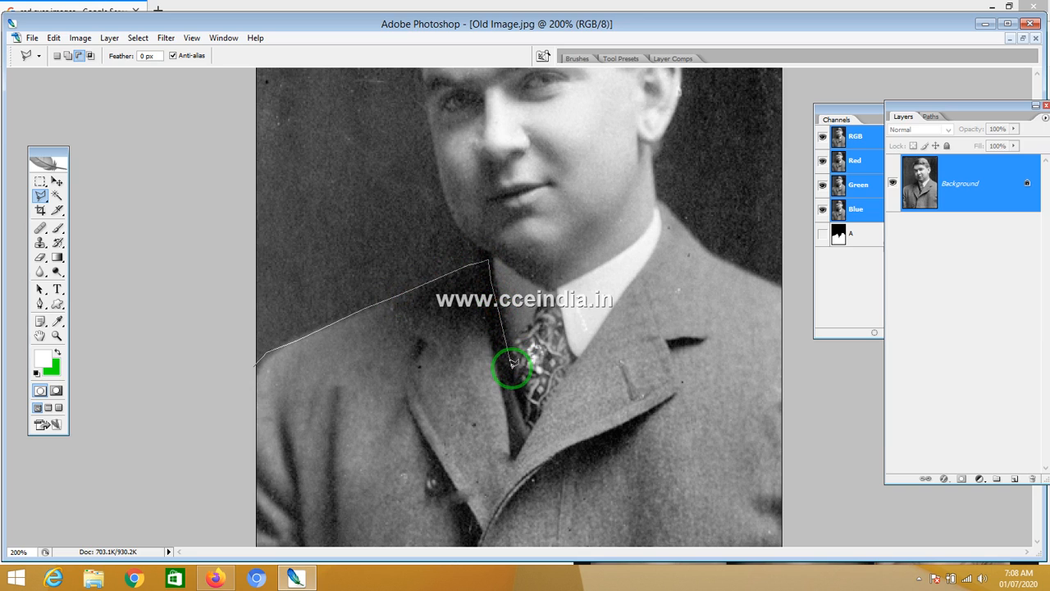
click(522, 410)
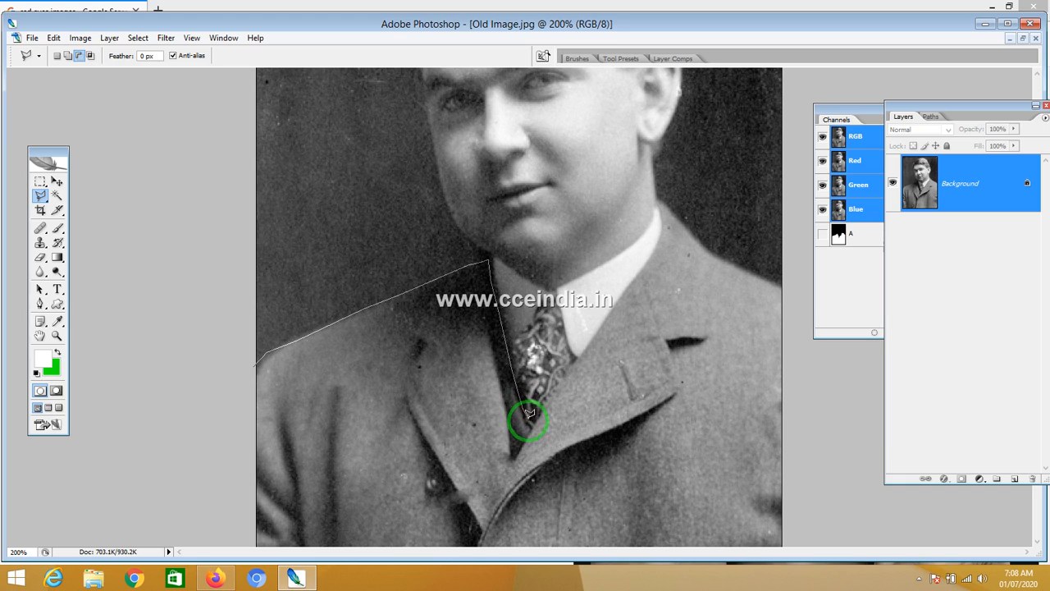
click(533, 423)
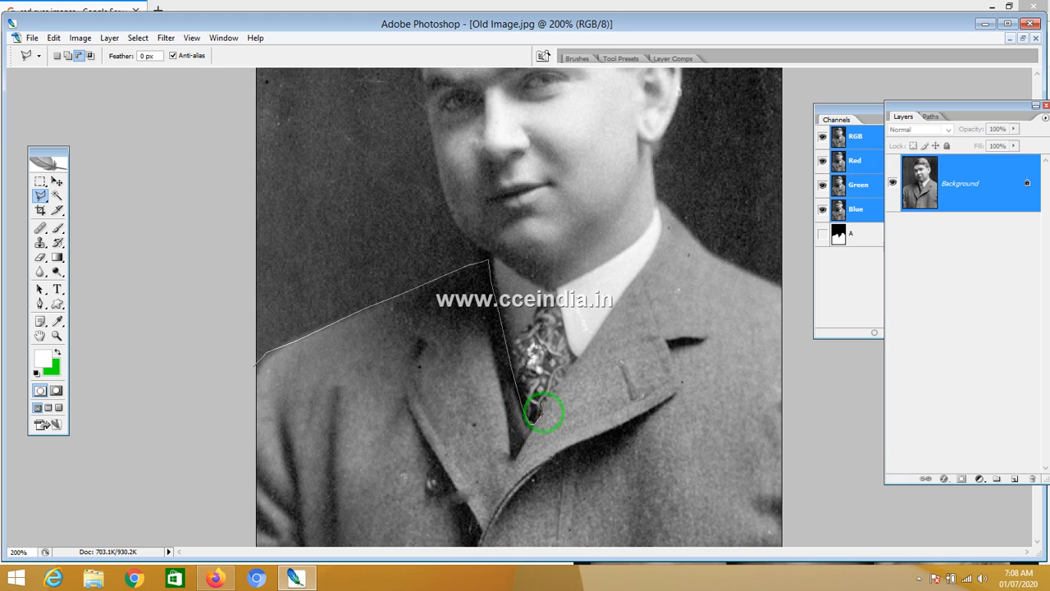
click(544, 402)
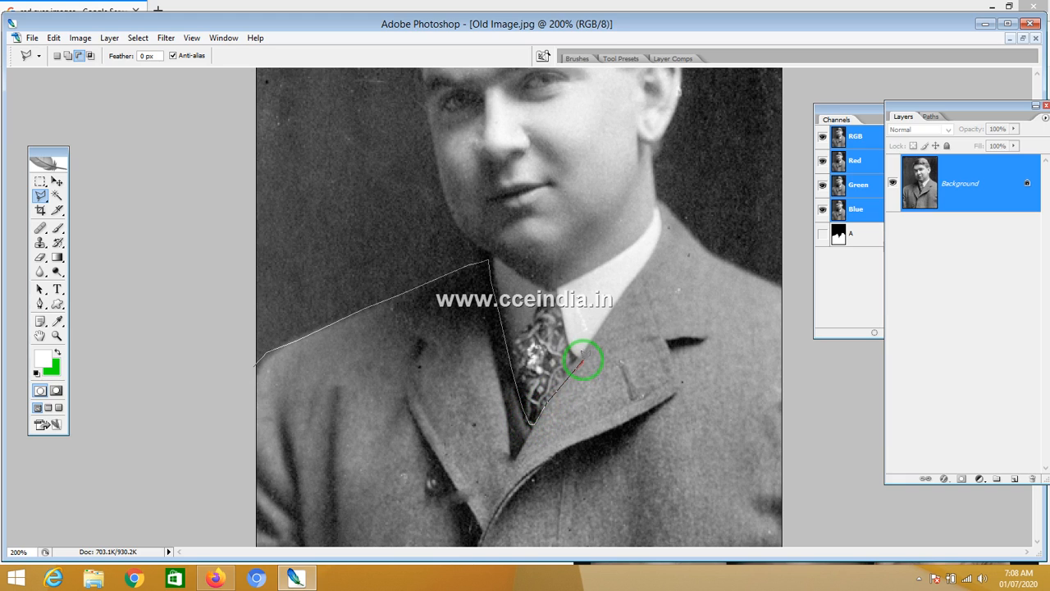
click(579, 351)
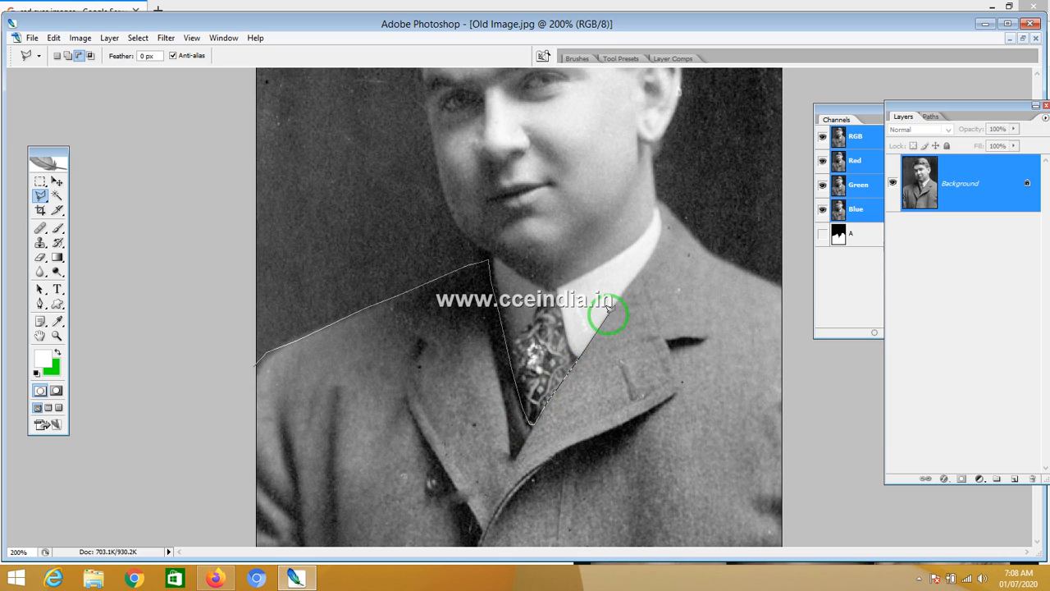
click(630, 281)
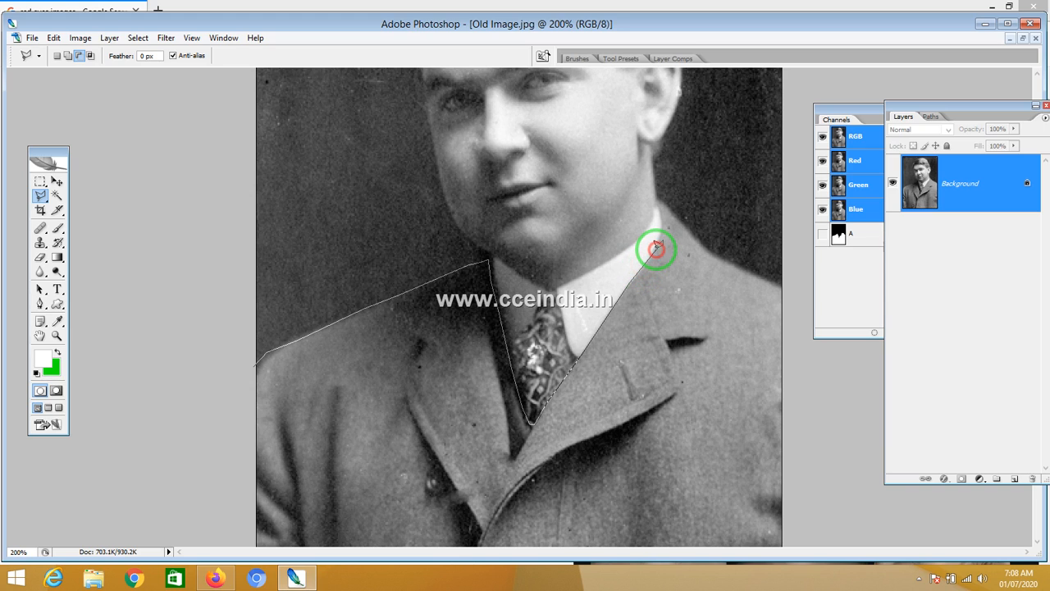
click(656, 246)
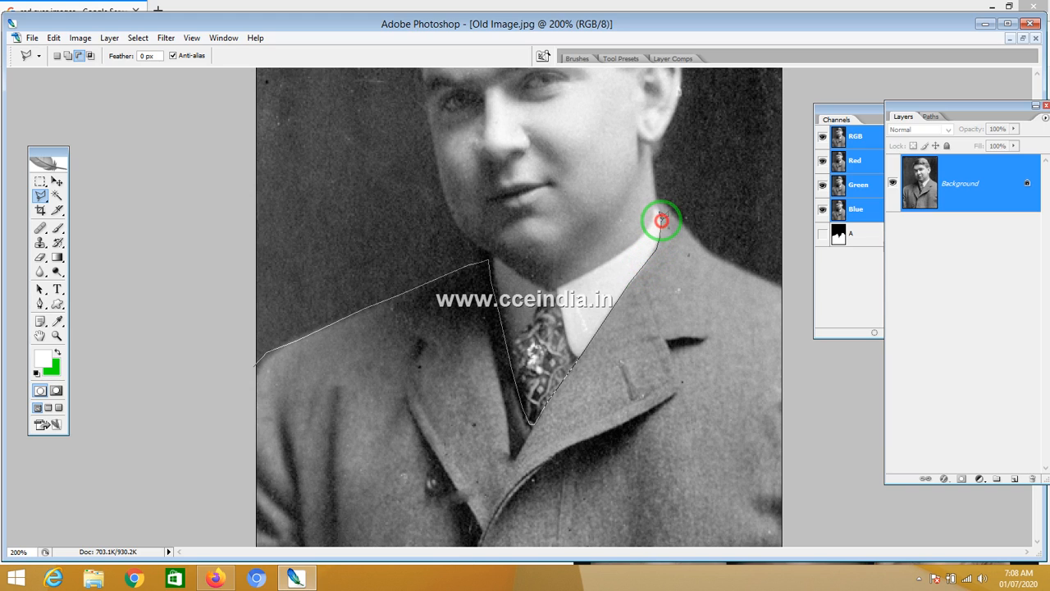
click(661, 220)
click(663, 197)
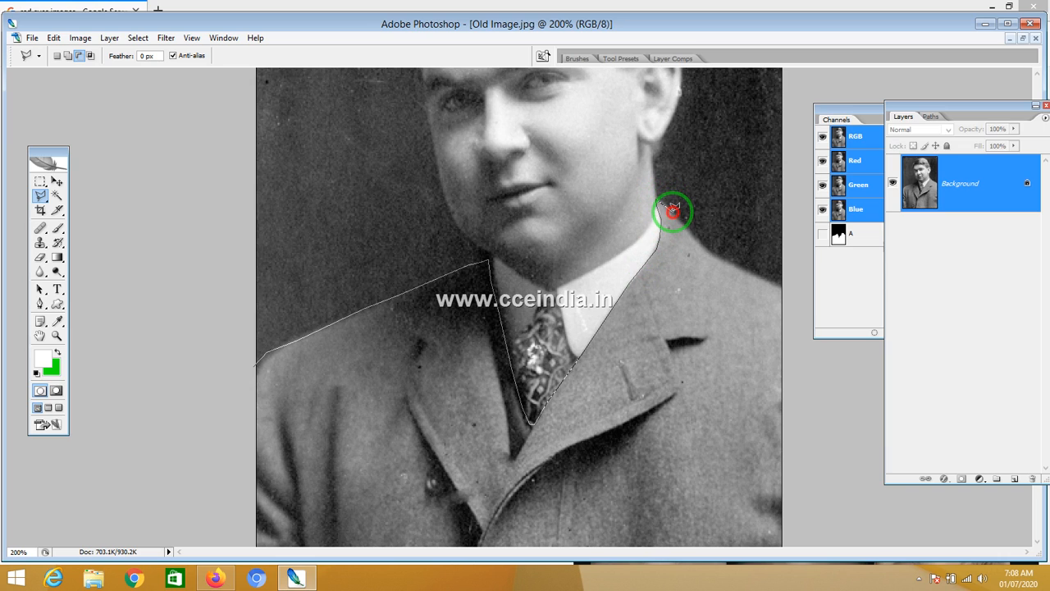
Extend the coat outline from the neck along the other shoulder to the photo's right edge
click(673, 210)
click(682, 219)
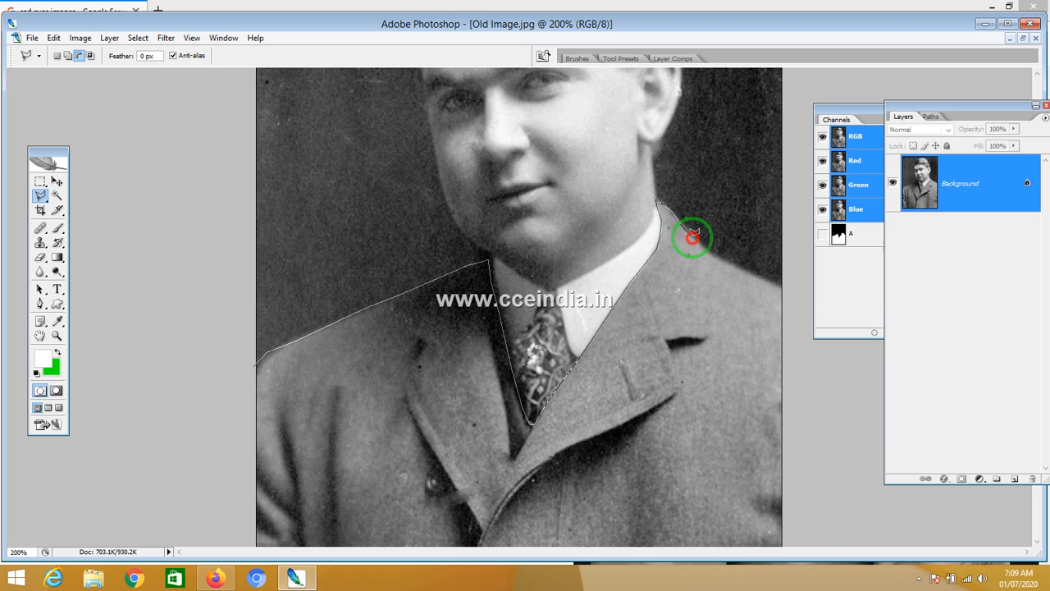
click(692, 236)
click(705, 244)
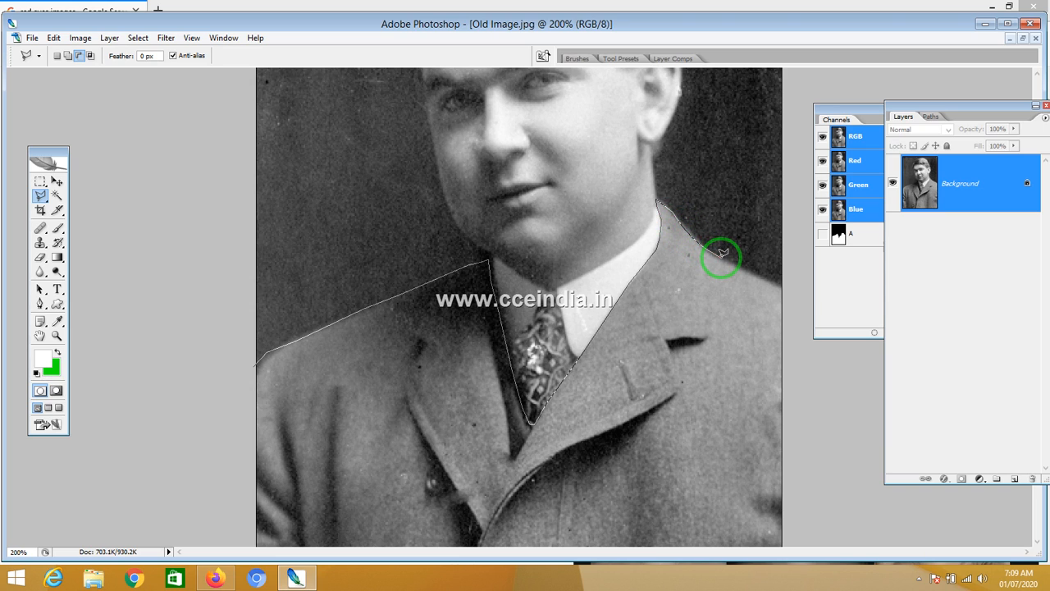
click(728, 262)
click(760, 273)
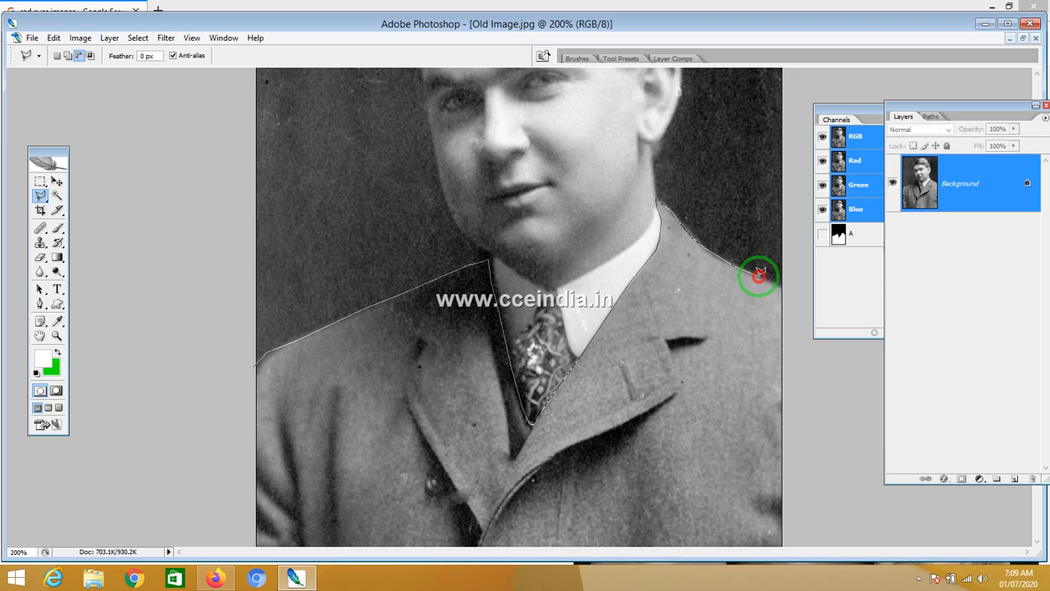
click(782, 281)
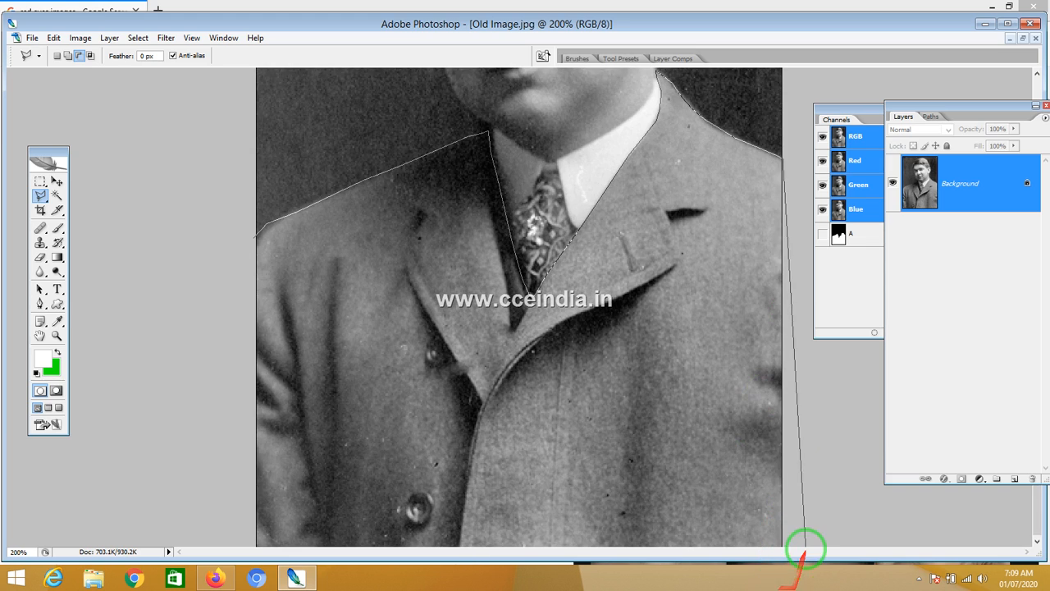
Close the coat selection by running the outline around the photo's lower corners and back to the starting point
click(799, 537)
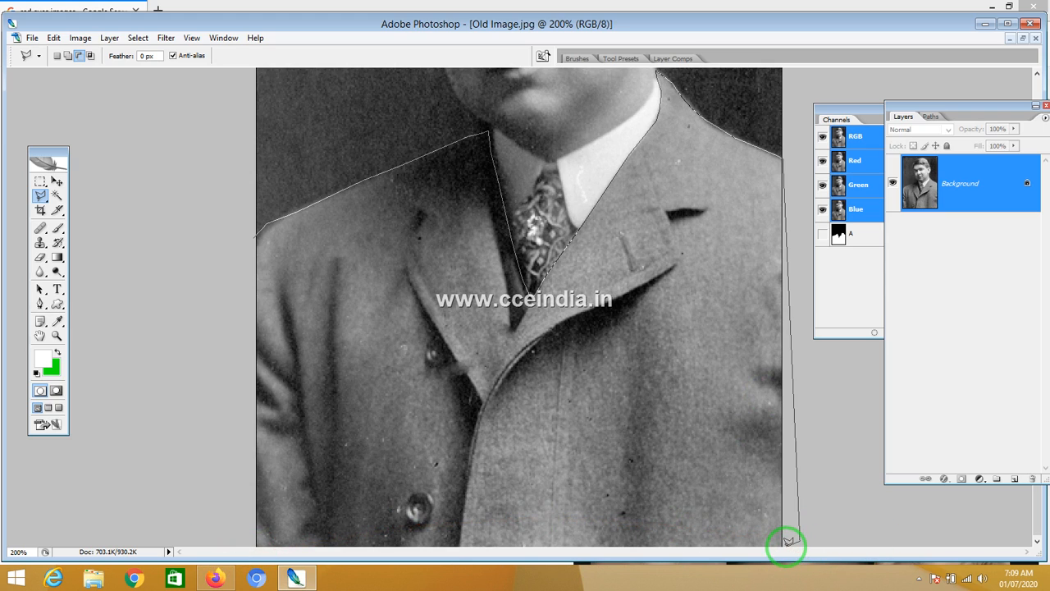
click(212, 543)
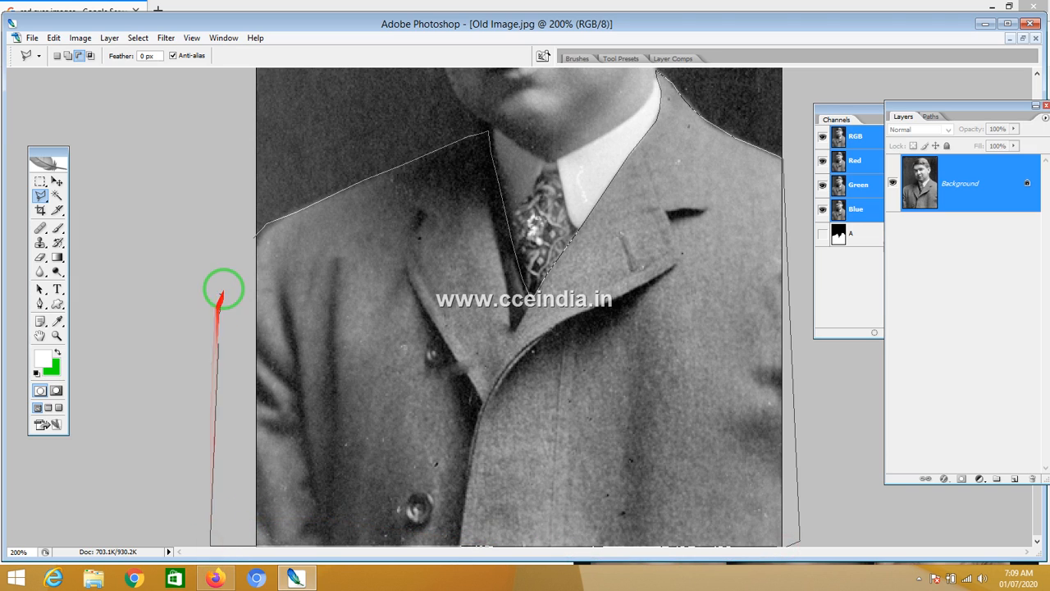
click(236, 247)
click(250, 238)
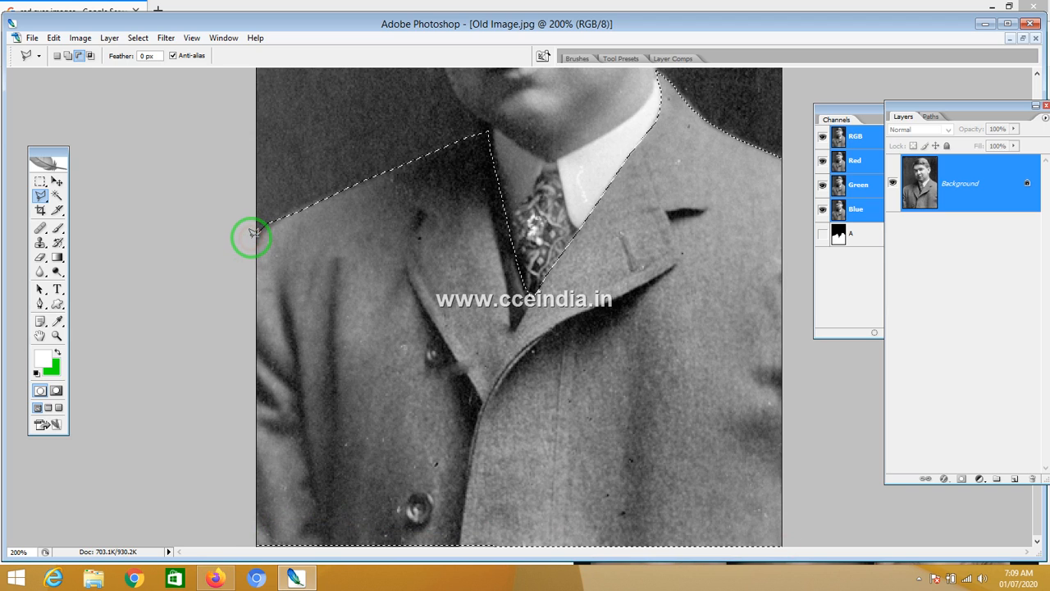
Feather the closed coat selection to soften its edge
key(ctrl+0)
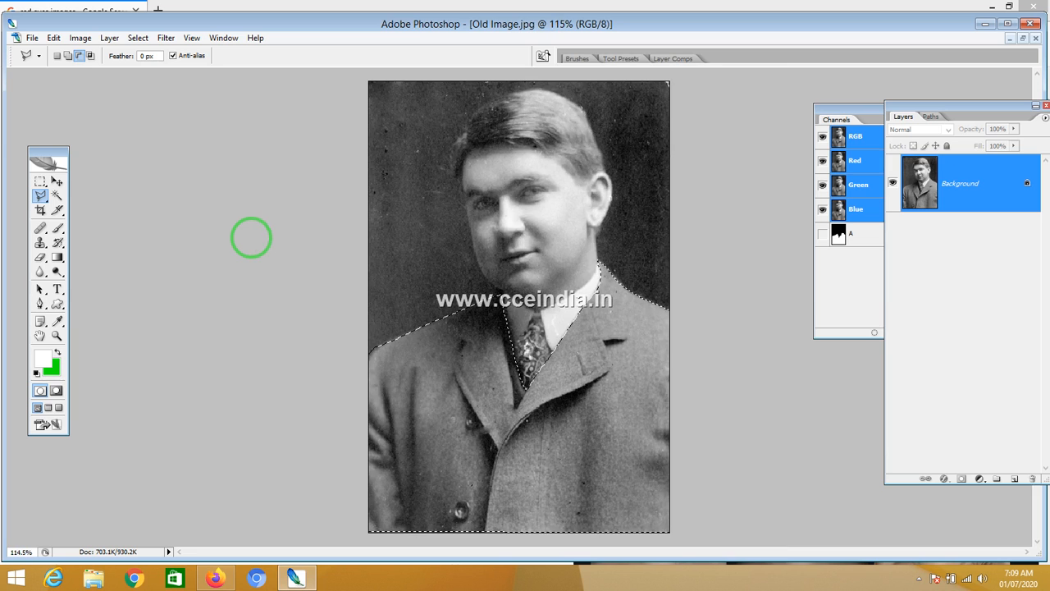
right_click(526, 311)
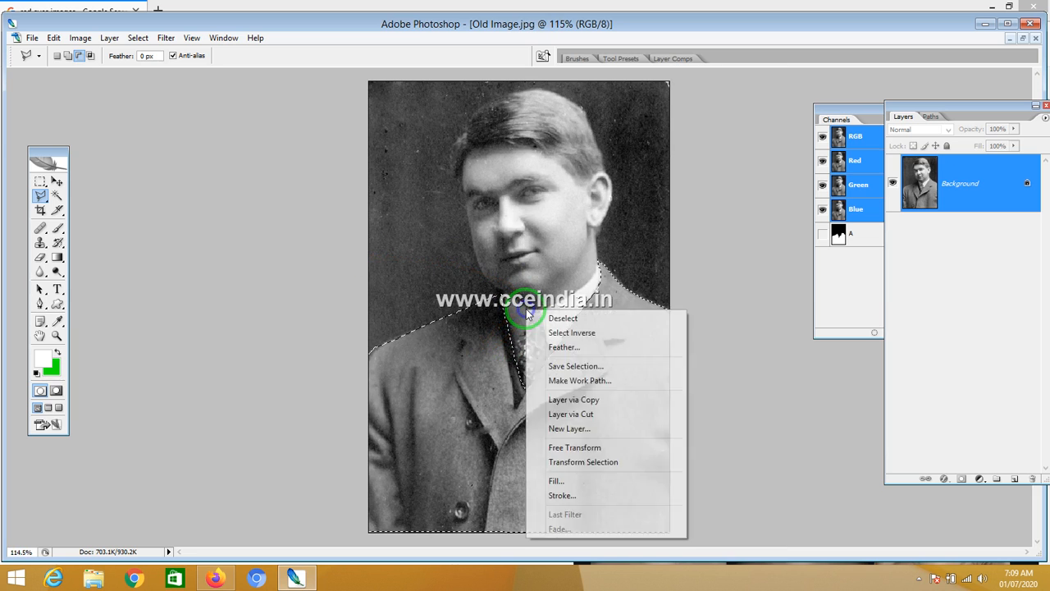
click(563, 348)
key(Return)
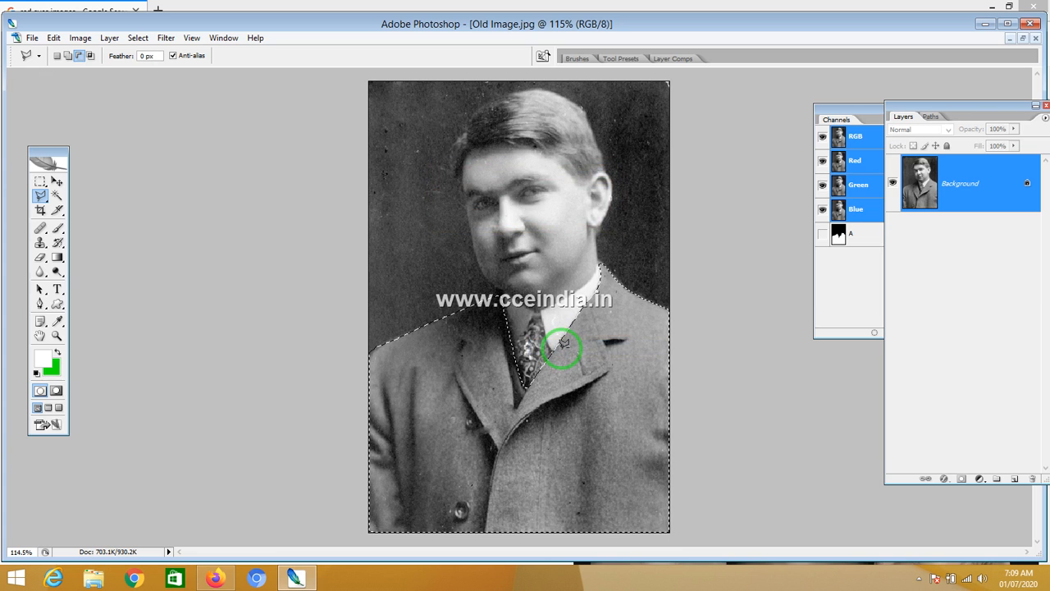
Open Curves for the selected coat and raise the Blue channel with a point at about input 94, output 157
key(ctrl+m)
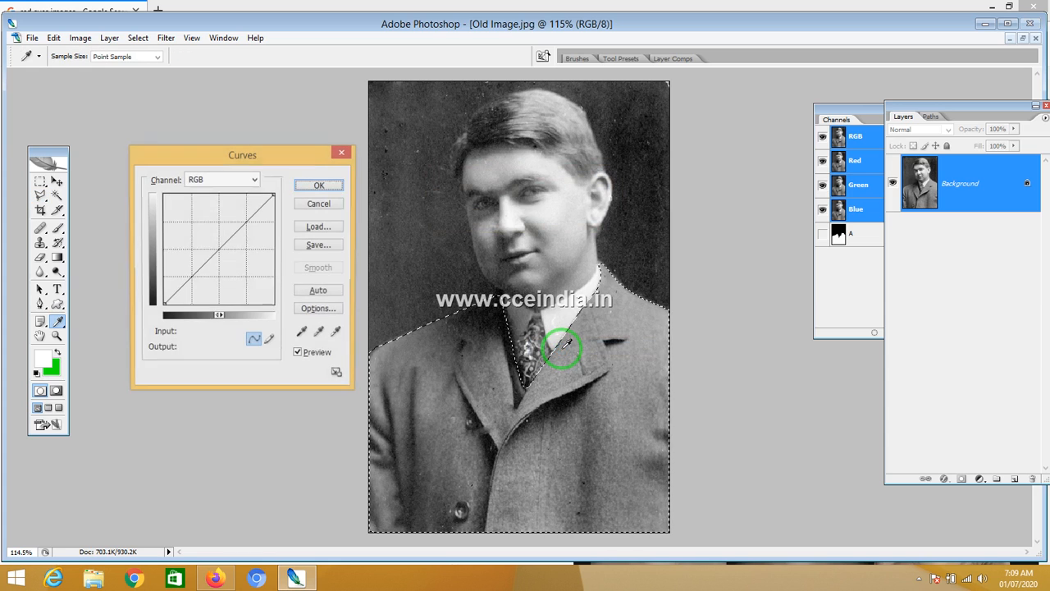
click(218, 182)
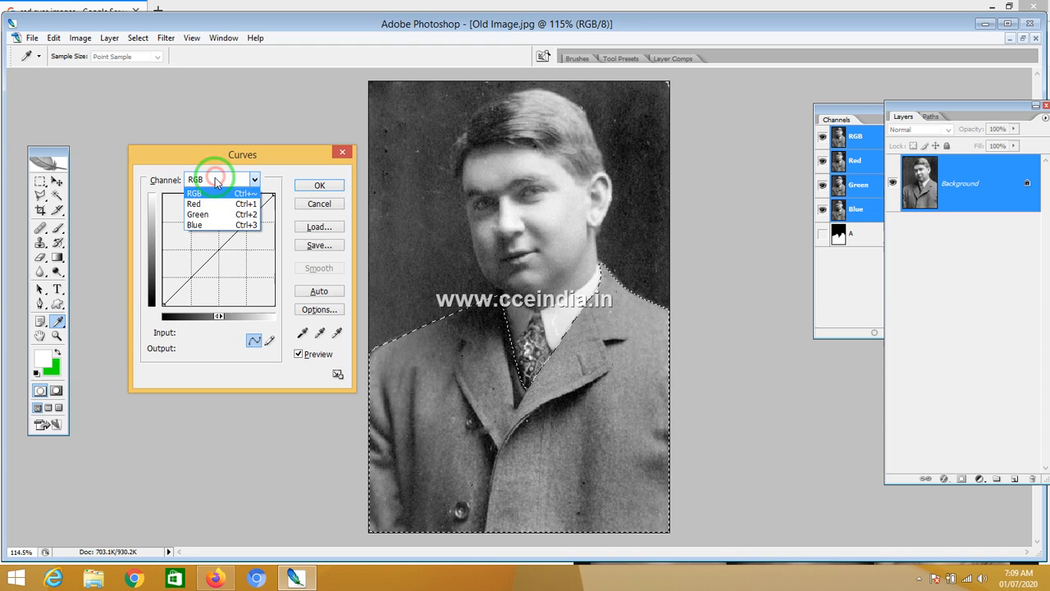
click(206, 232)
mouse_move(206, 237)
mouse_down()
mouse_move(218, 244)
mouse_move(204, 238)
mouse_up()
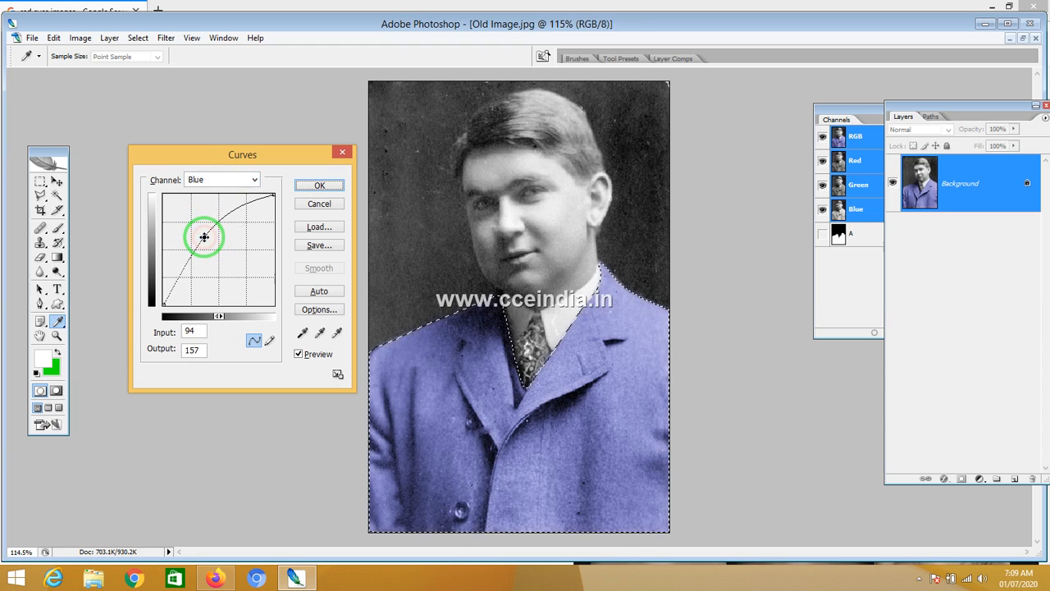
Lower the coat's Green curve to about input 148, output 110, set a Red point at about 122, 121, and apply Curves
click(206, 181)
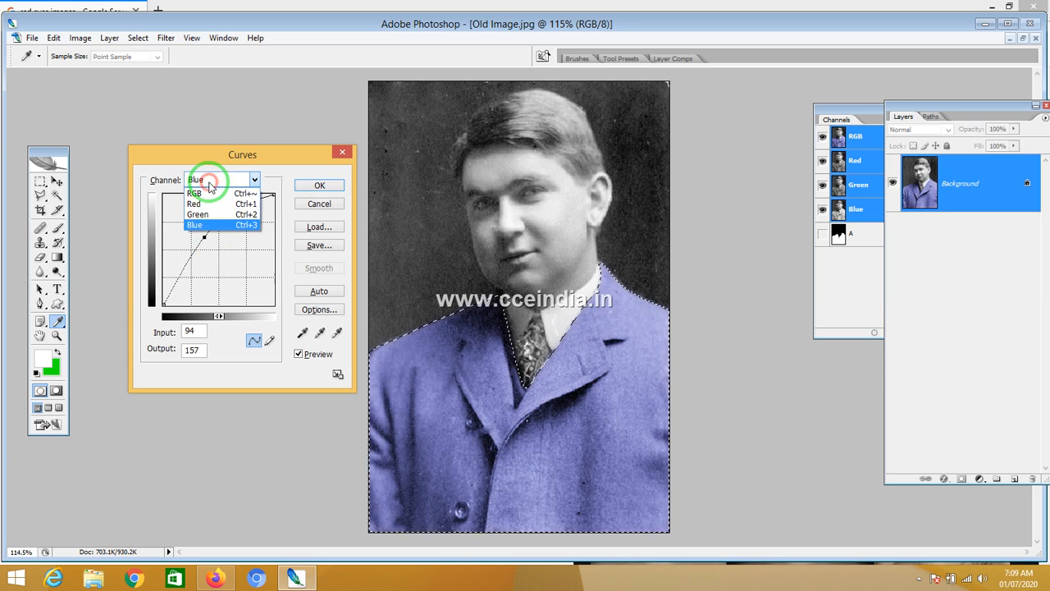
click(205, 215)
drag(218, 241, 226, 258)
click(206, 180)
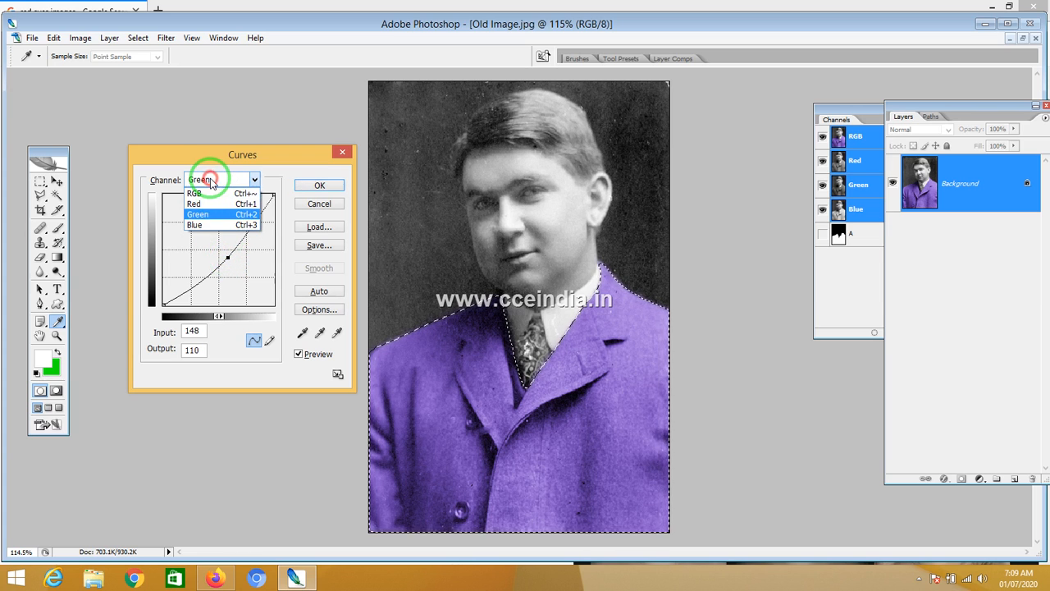
click(205, 205)
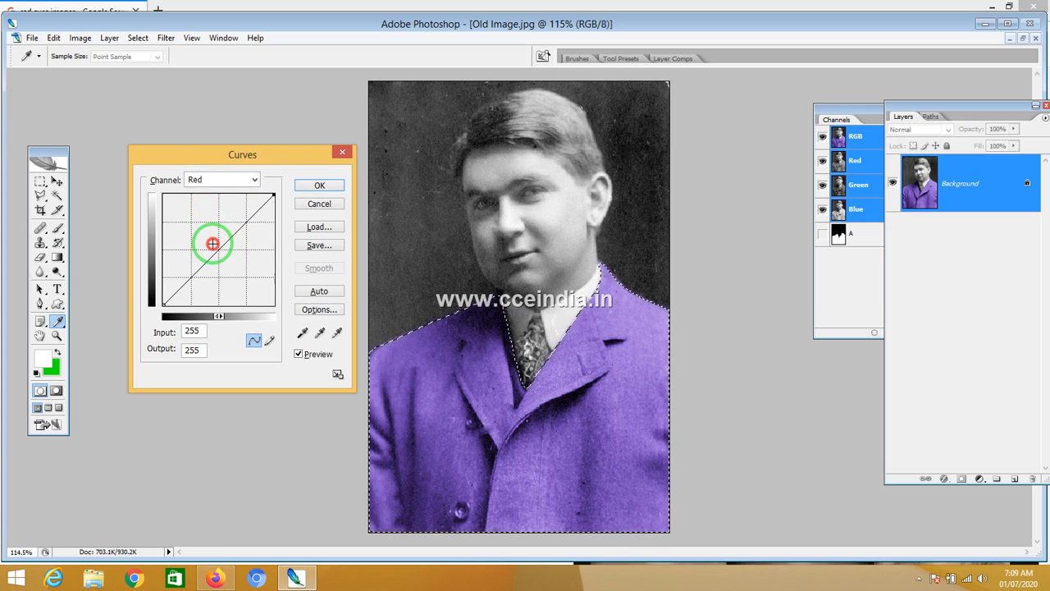
drag(210, 235, 217, 253)
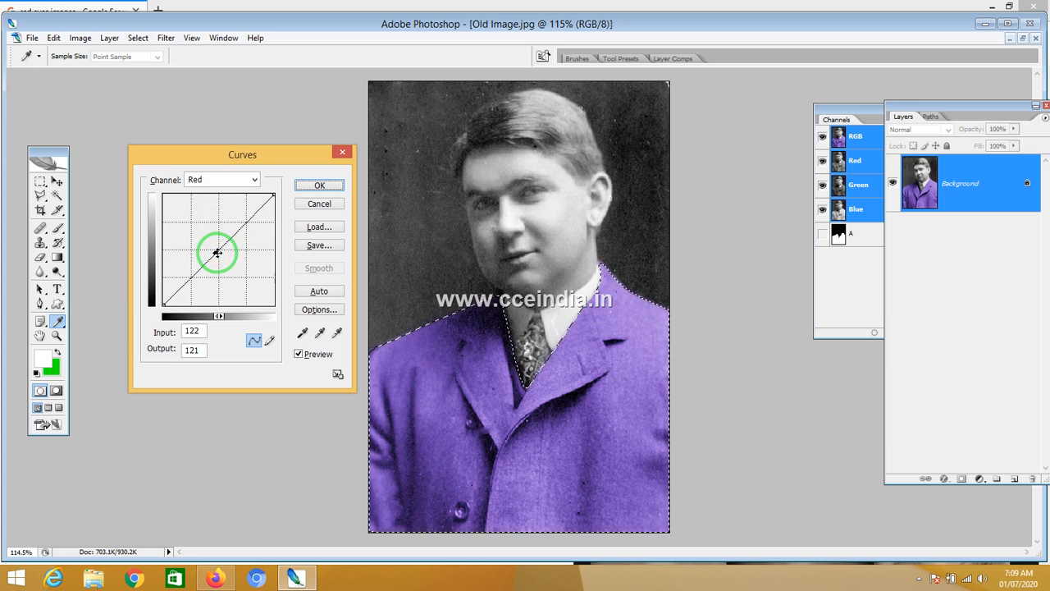
click(312, 185)
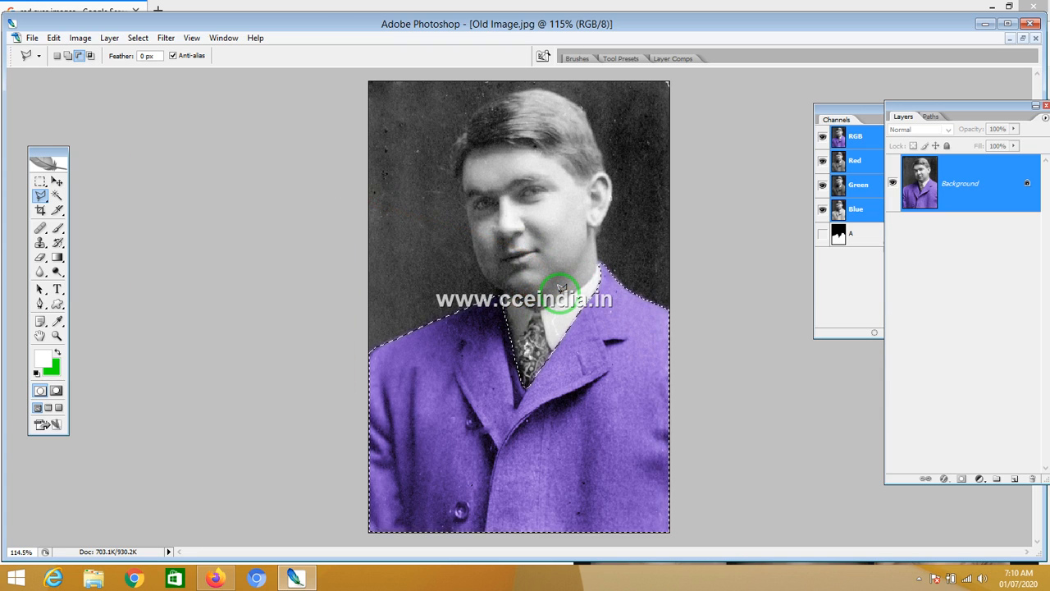
Save the coat selection as a new channel named d and deselect it
right_click(561, 292)
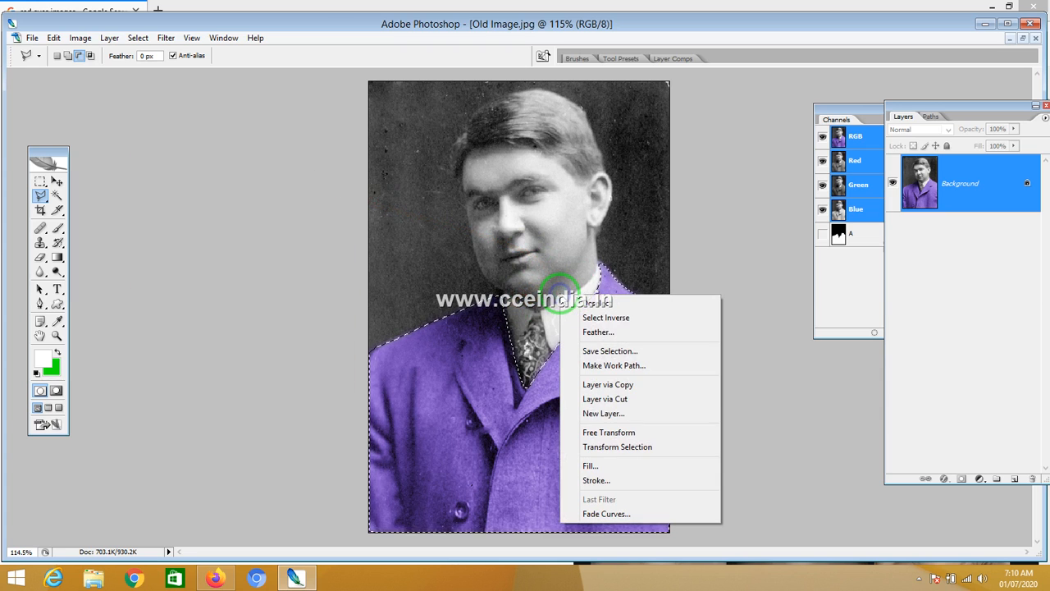
click(616, 359)
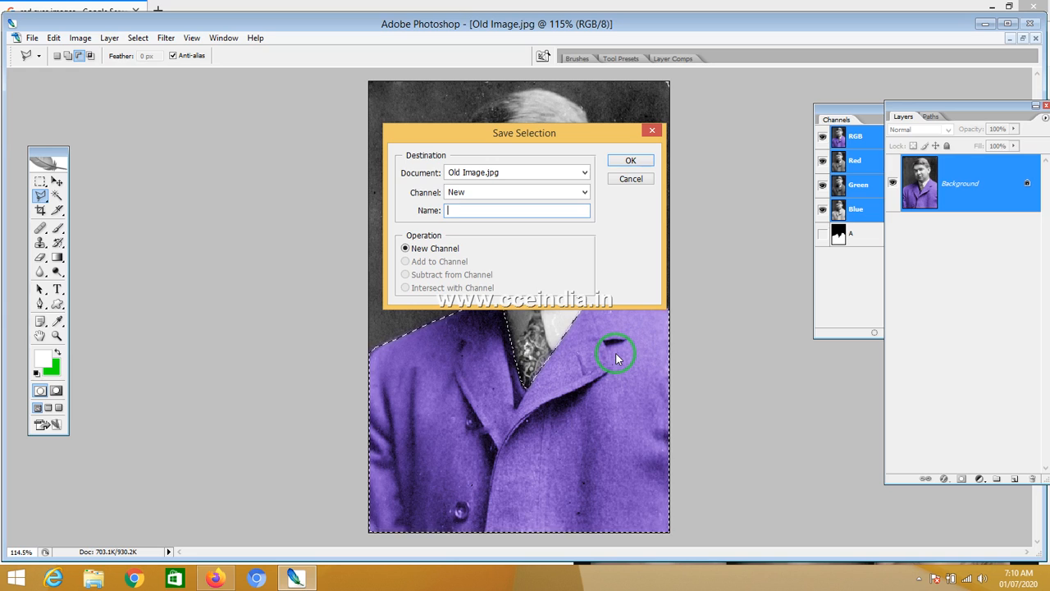
text(d)
key(Return)
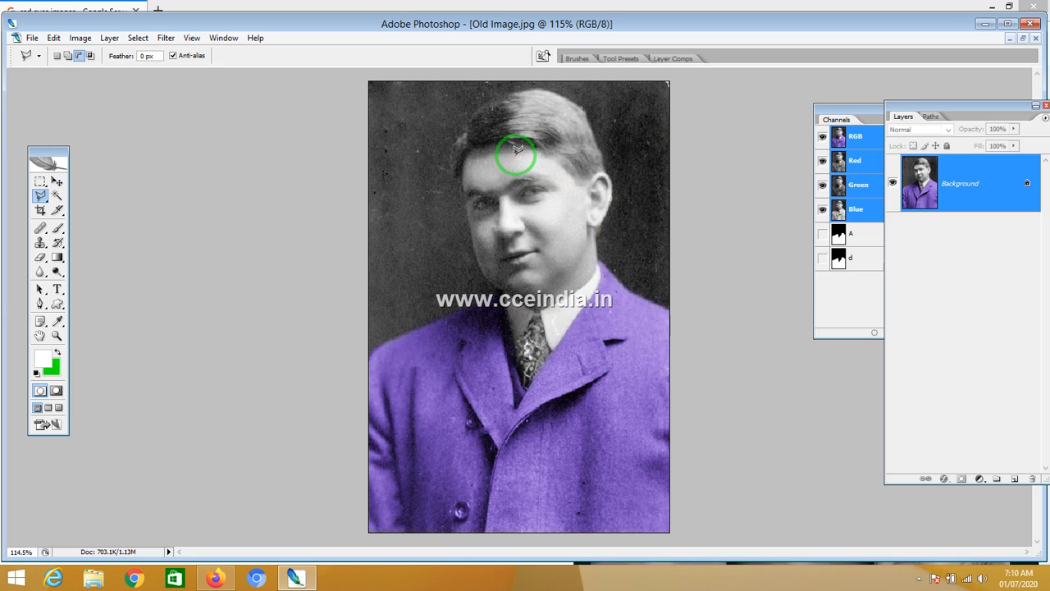
Start a Polygonal Lasso outline of the tie across the top of its knot and down beside the white collar to the tip
key(z)
drag(492, 276, 605, 438)
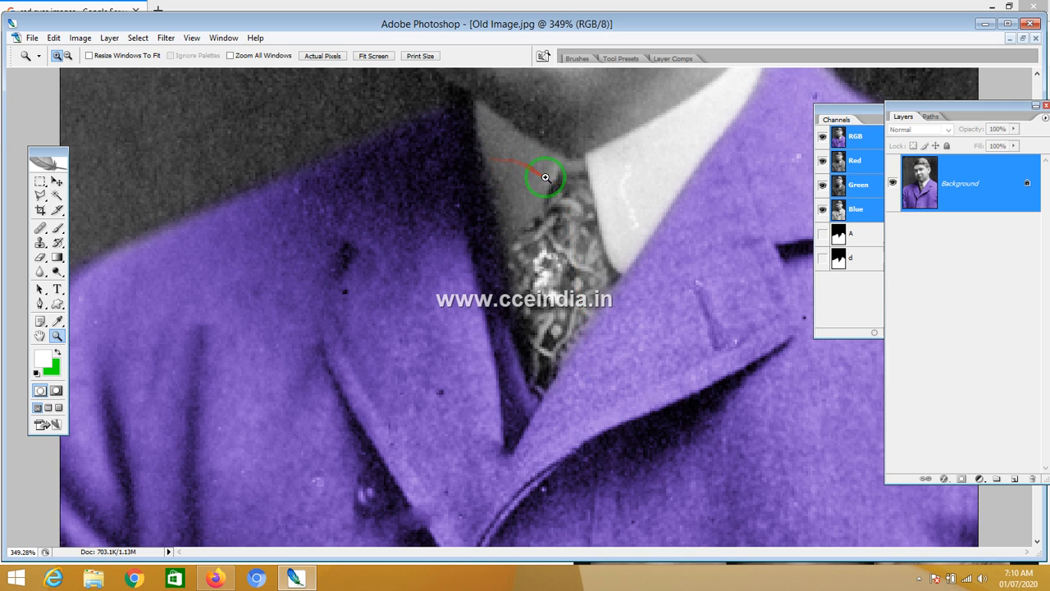
click(40, 195)
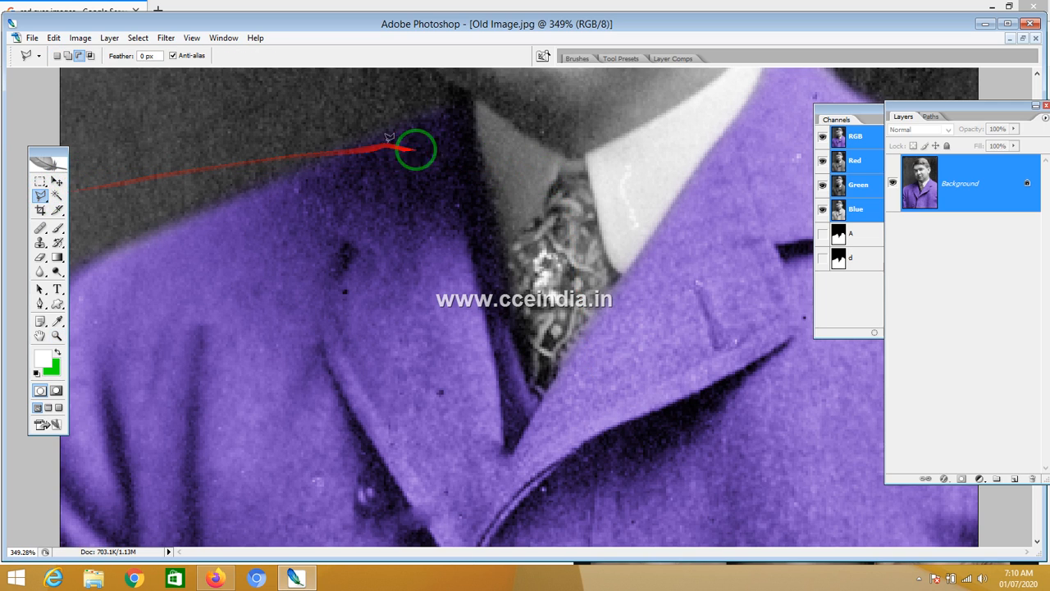
click(563, 169)
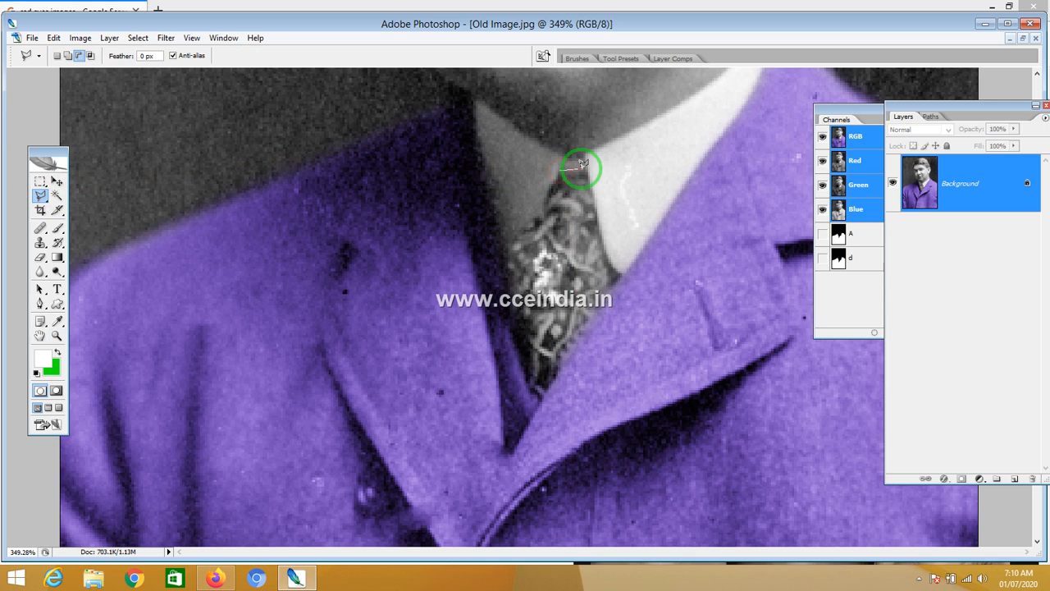
click(585, 169)
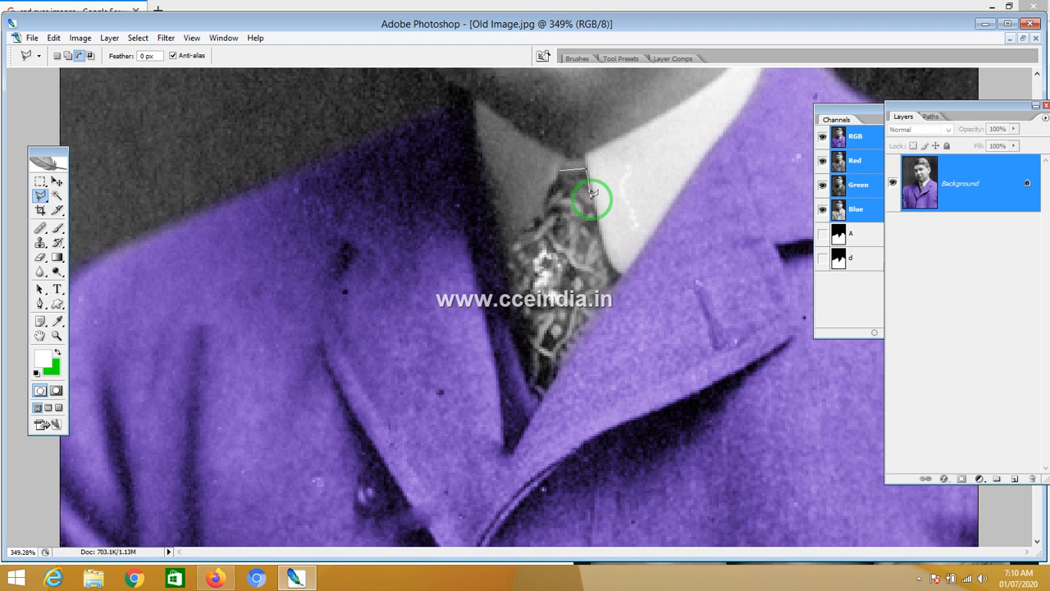
click(594, 203)
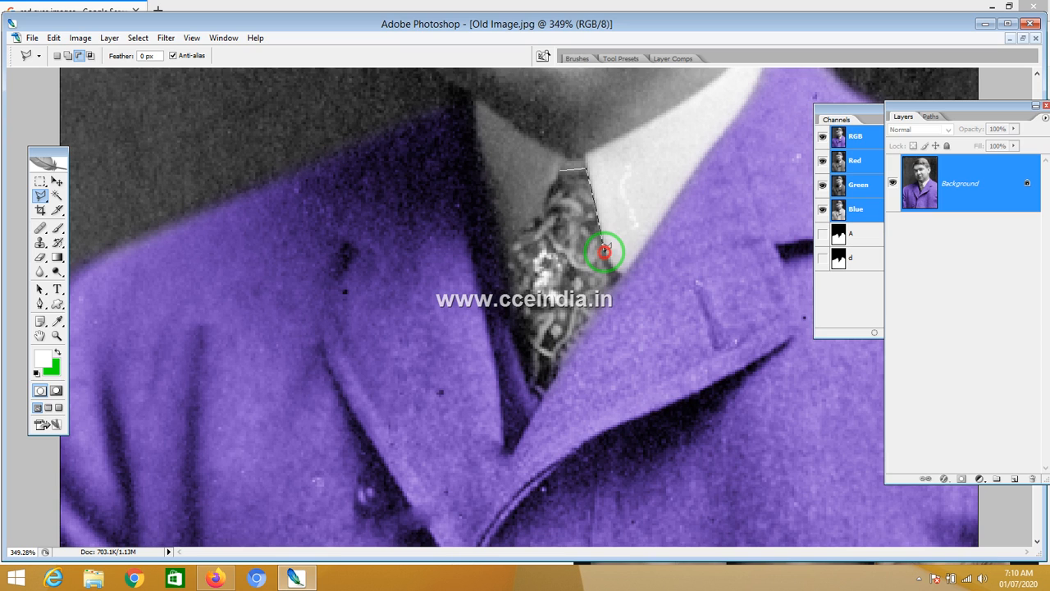
click(604, 252)
click(545, 389)
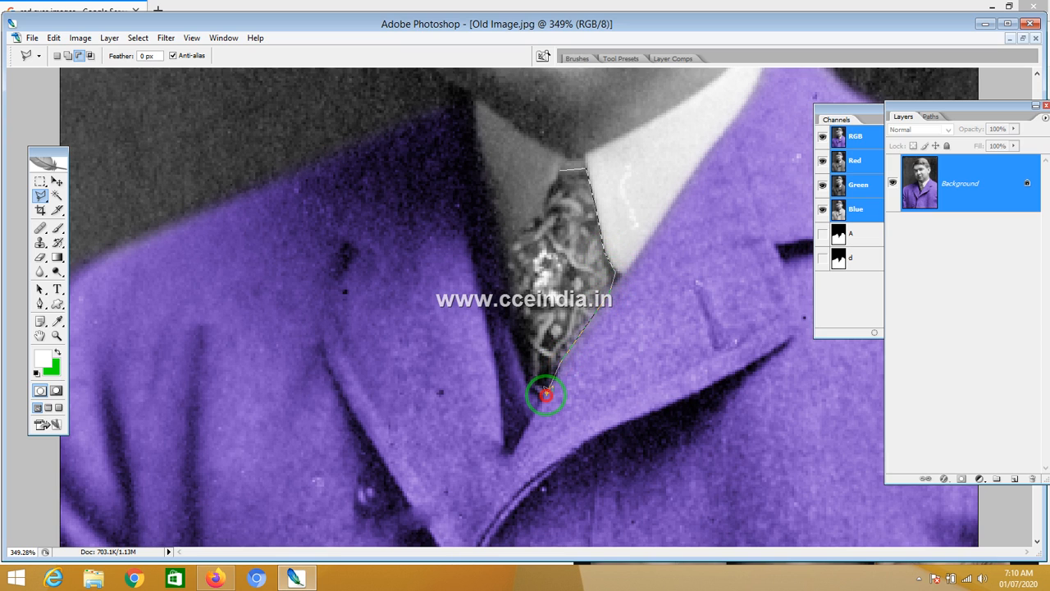
Close the tie selection by running the outline from the tip up the other side back to the knot
click(512, 354)
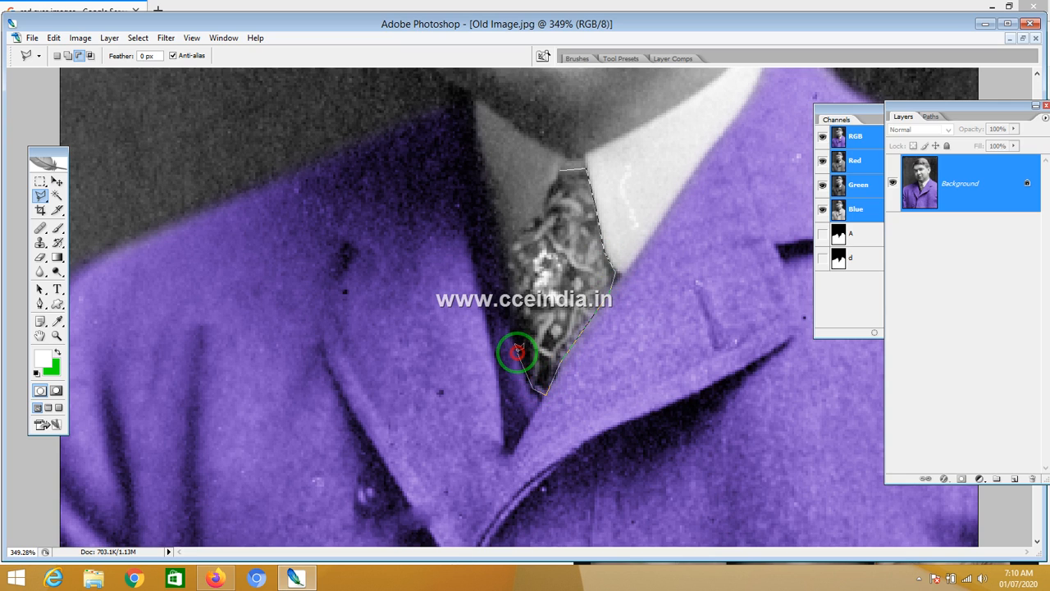
click(503, 254)
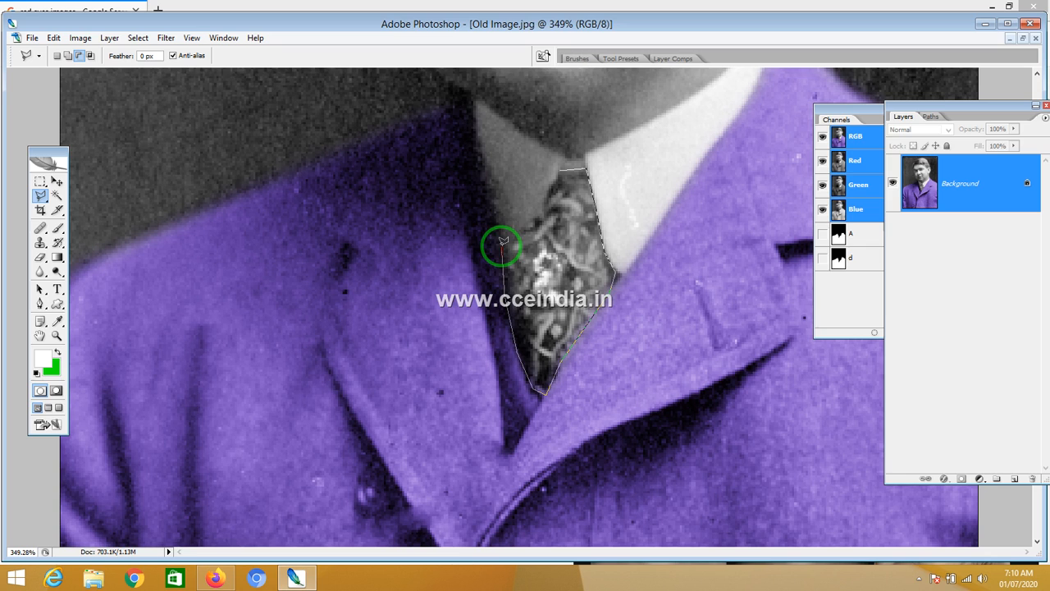
click(517, 228)
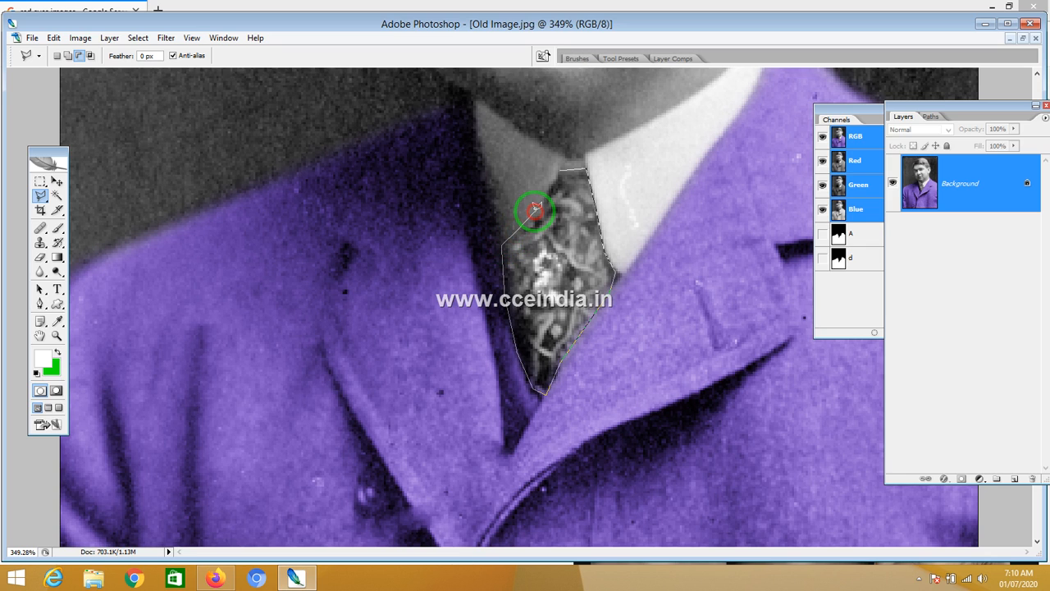
click(550, 186)
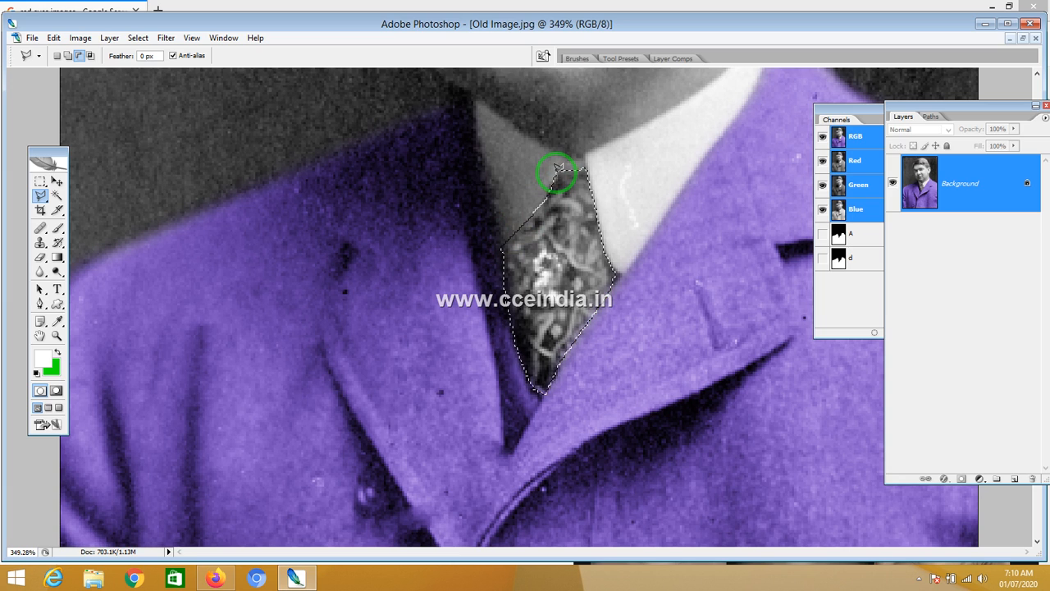
click(557, 168)
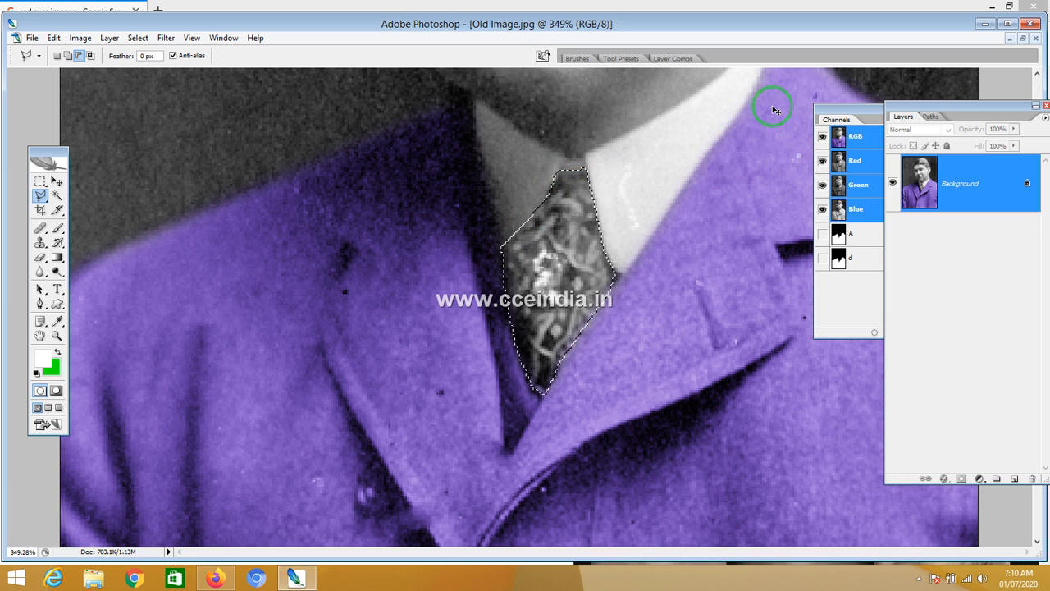
Feather the tie selection by 3 pixels
right_click(518, 182)
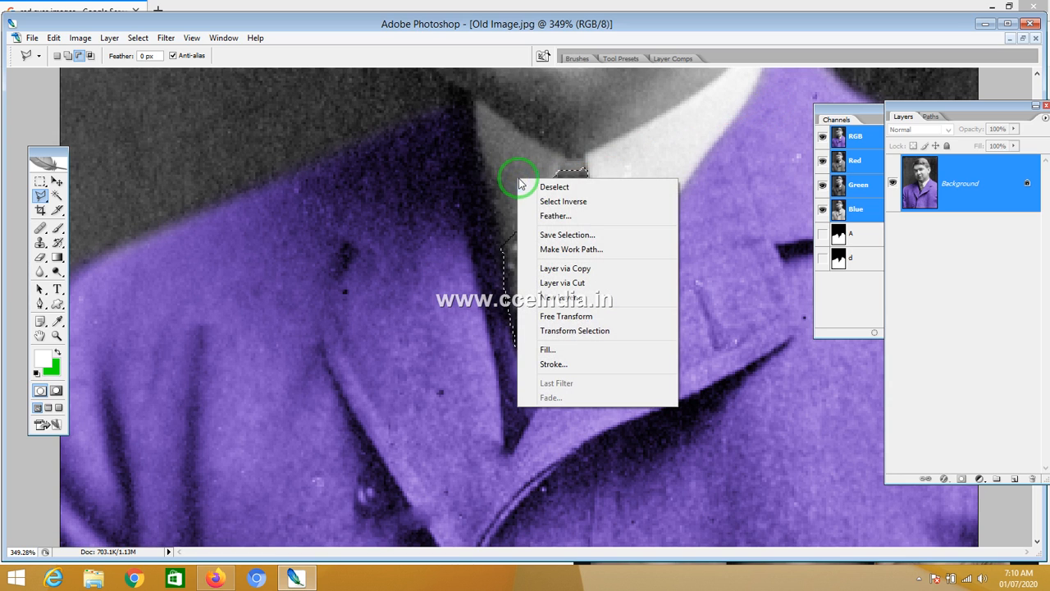
click(557, 217)
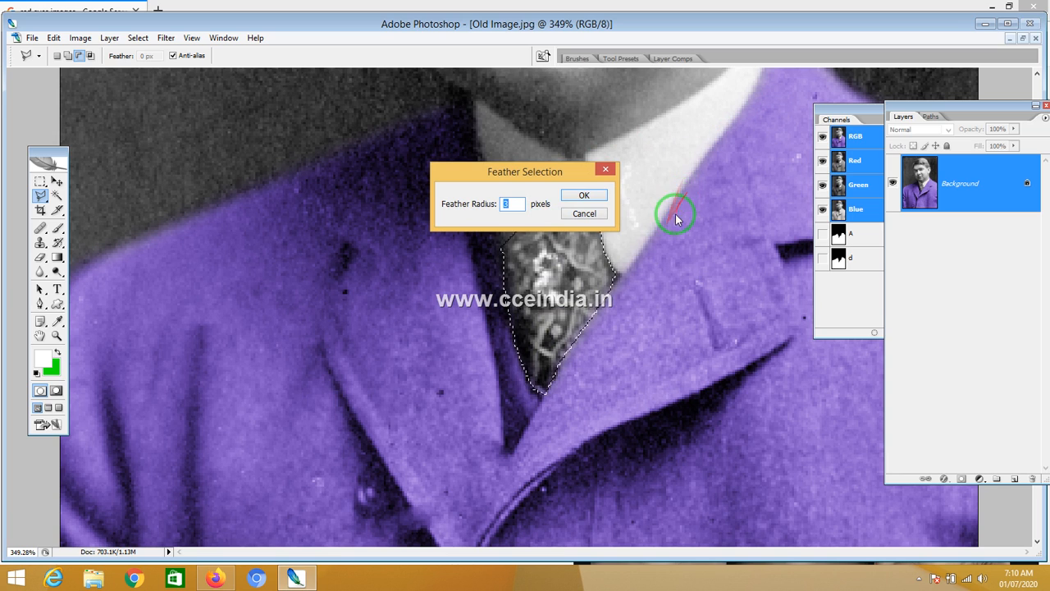
click(596, 210)
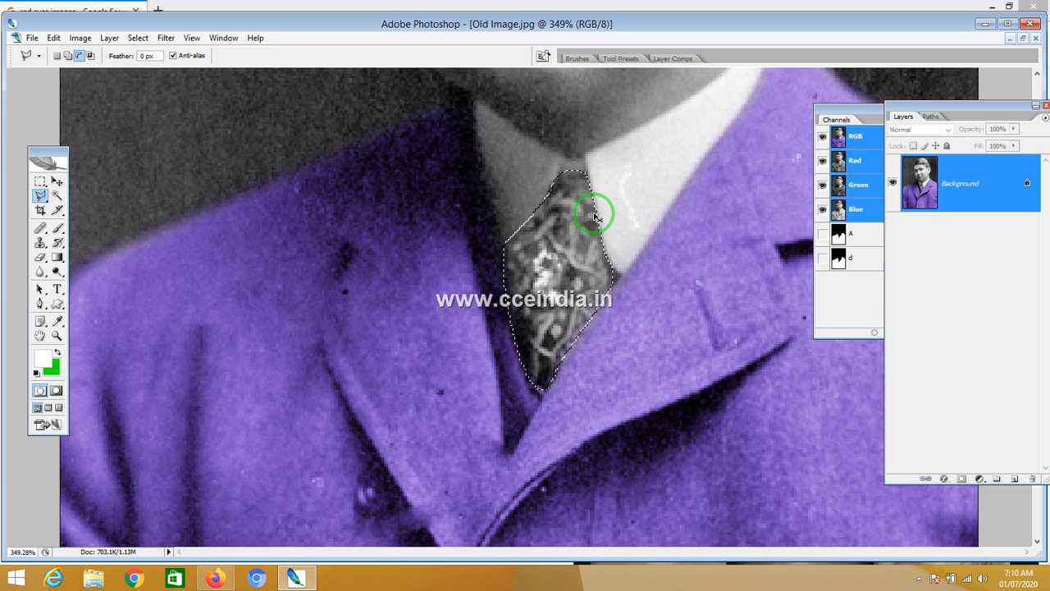
Open Curves for the selected tie and lower the Blue channel with a point at about input 144, output 100
key(ctrl+m)
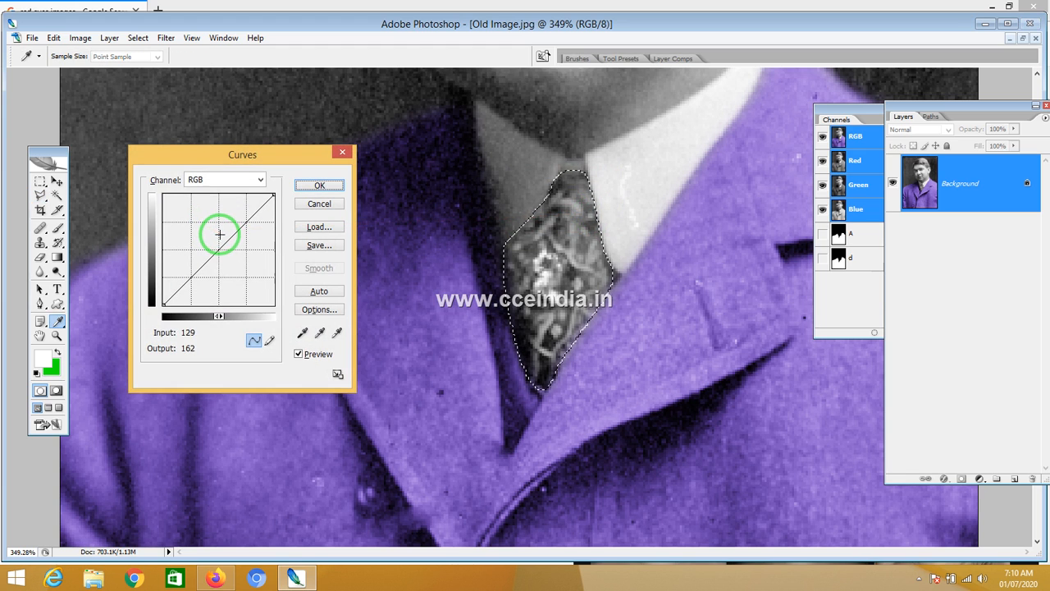
drag(220, 235, 226, 261)
click(218, 178)
click(209, 237)
Raise the tie's Green channel curve with a point at about input 118, output 132
click(220, 180)
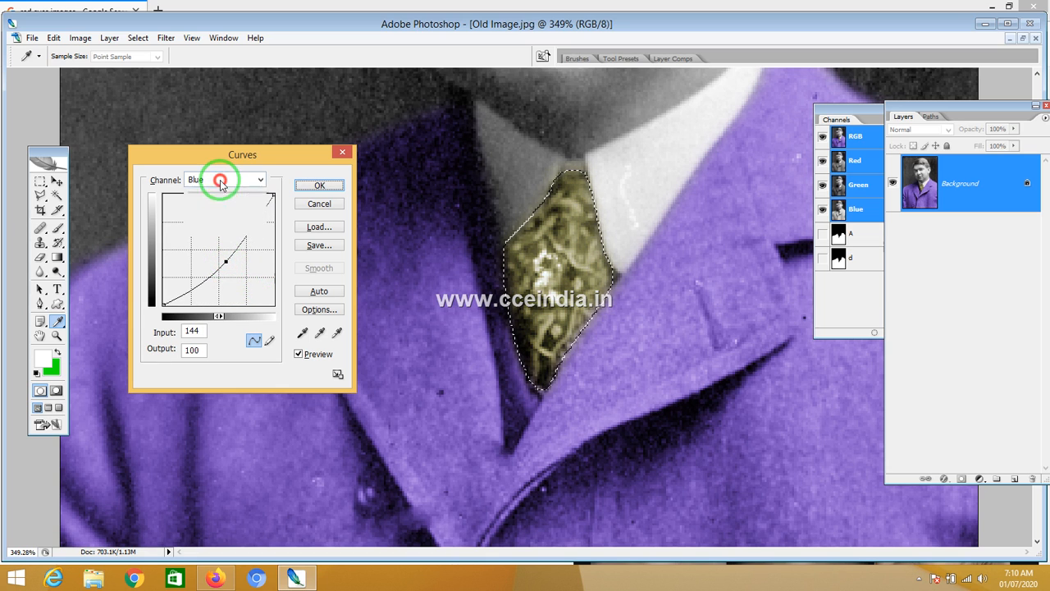
click(209, 214)
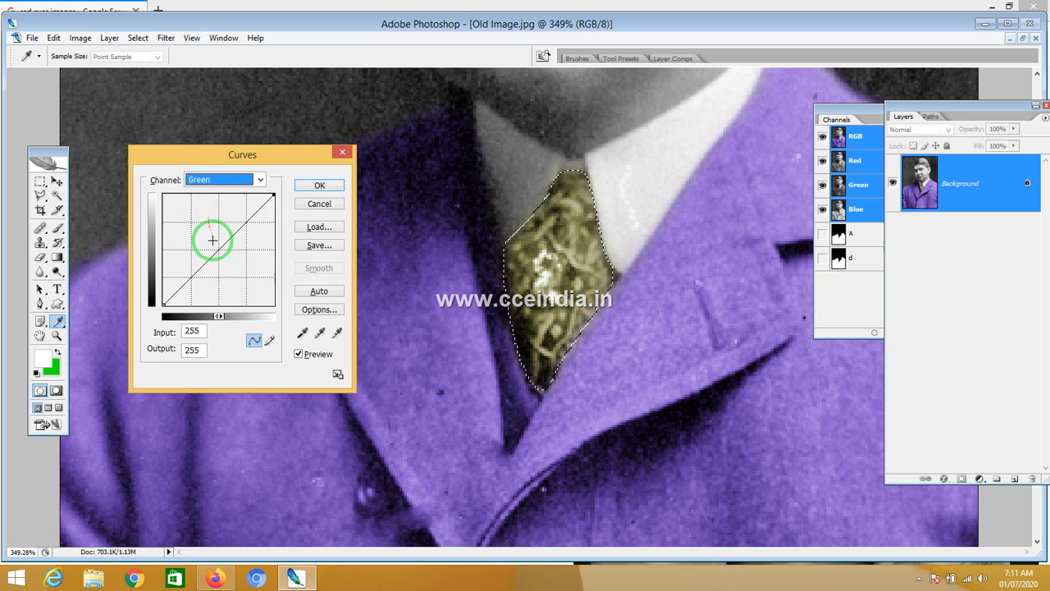
drag(218, 247, 216, 249)
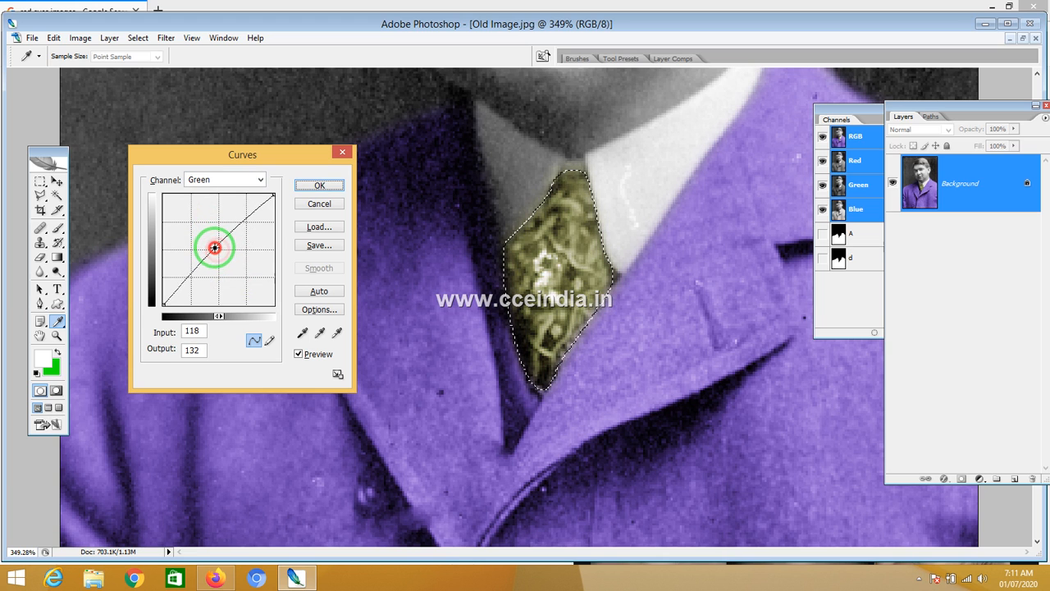